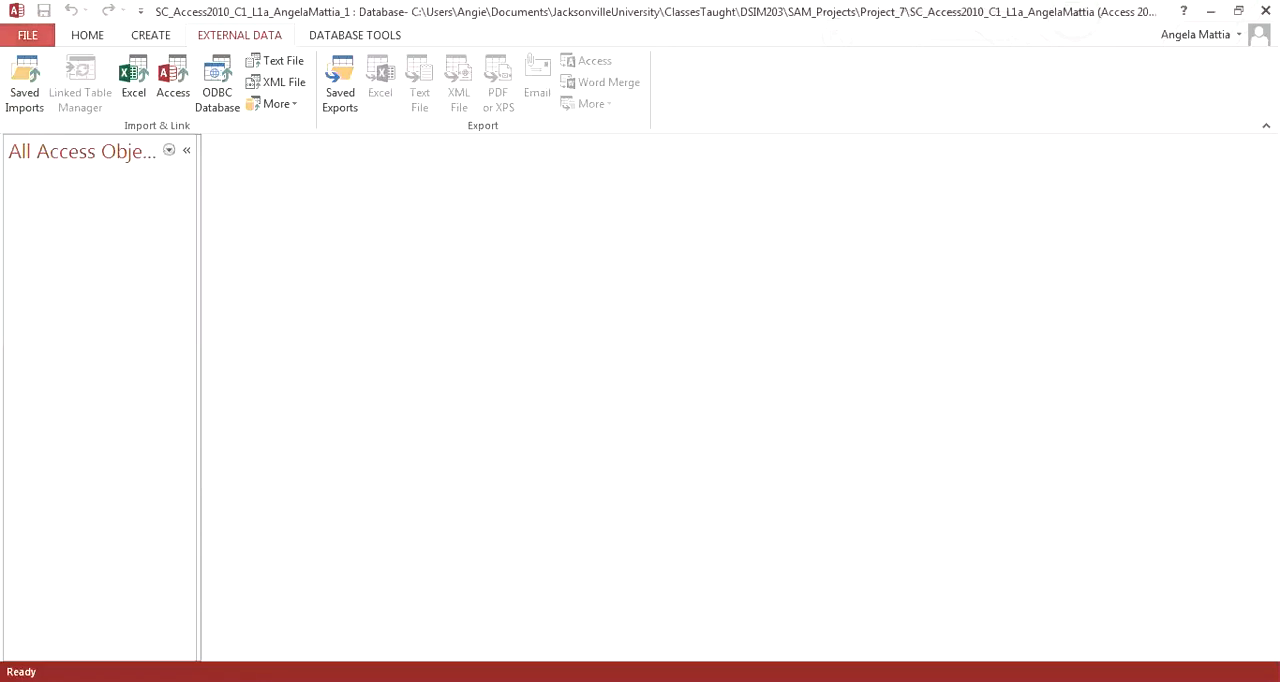
left_click(28, 36)
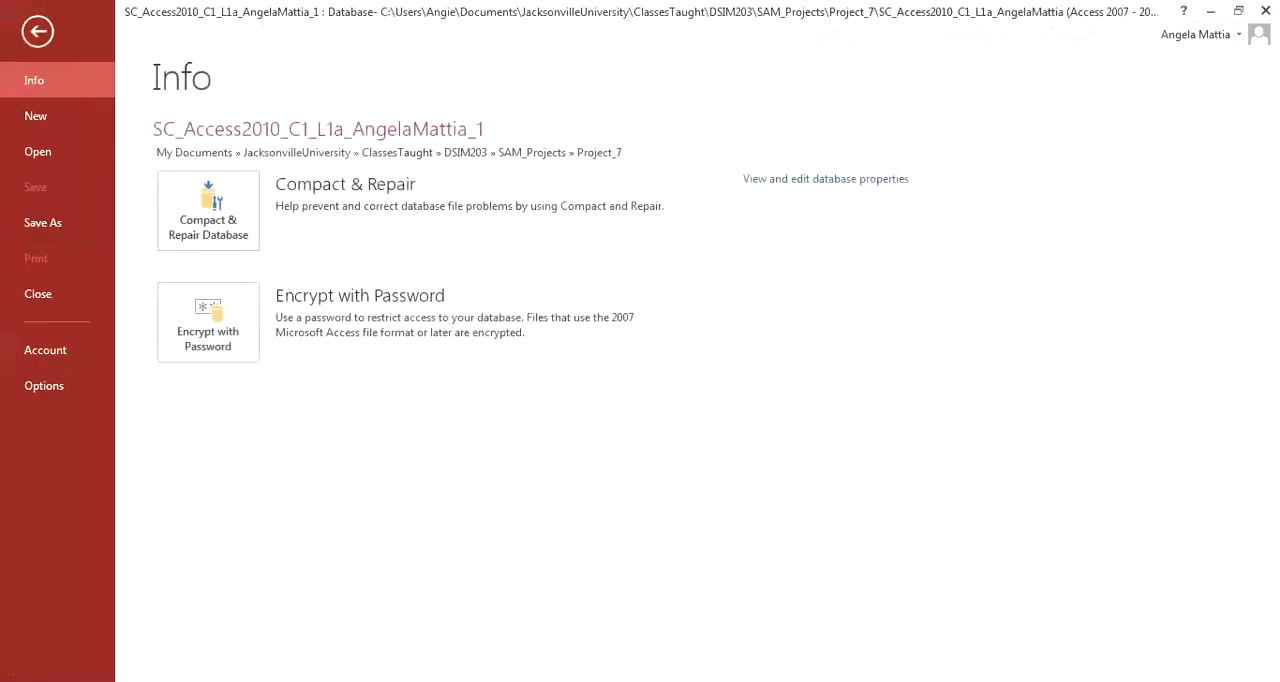
left_click(43, 222)
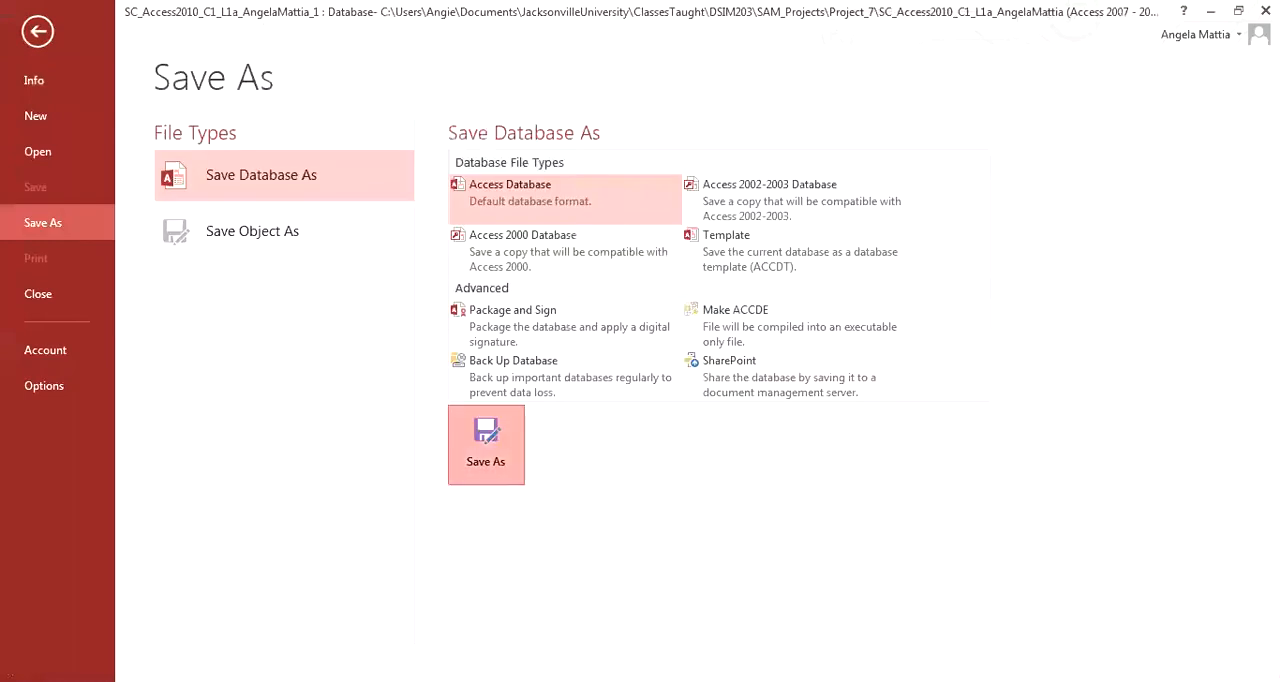
left_click(486, 444)
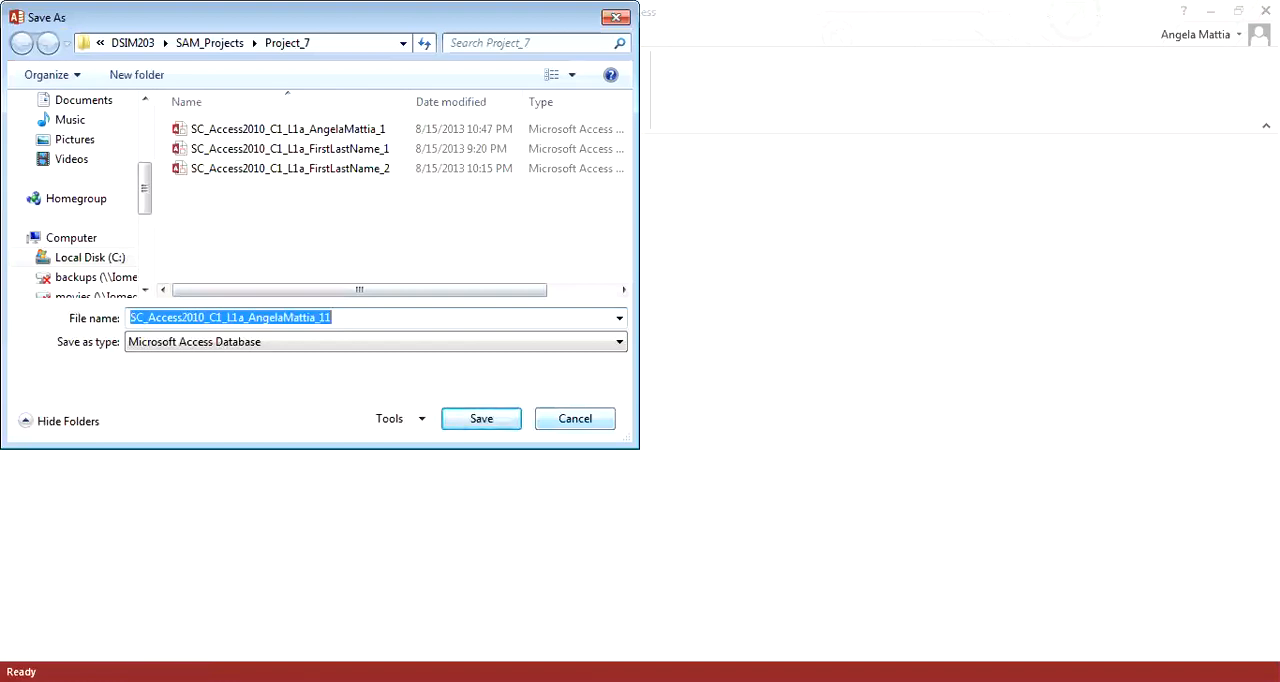
left_click(575, 419)
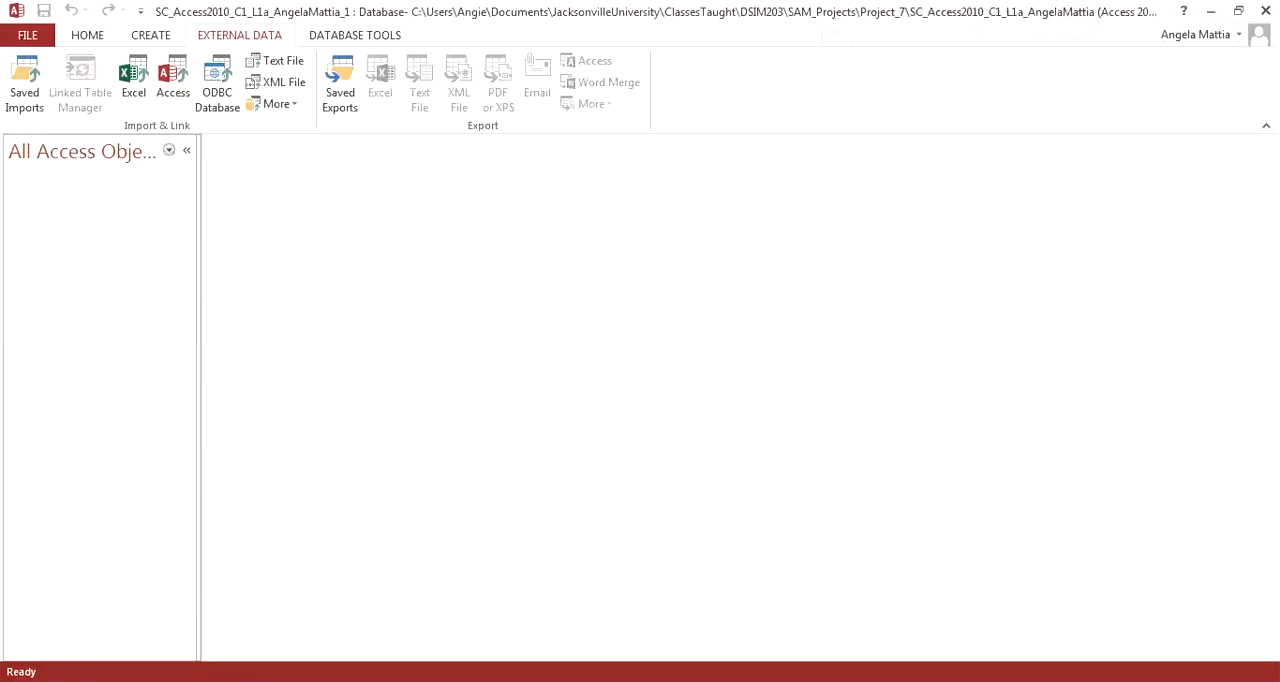
Step: Start an Excel import into a new table, using the workbook support_SC_A10_C1_L1a_CustomerData as the source
left_click(133, 80)
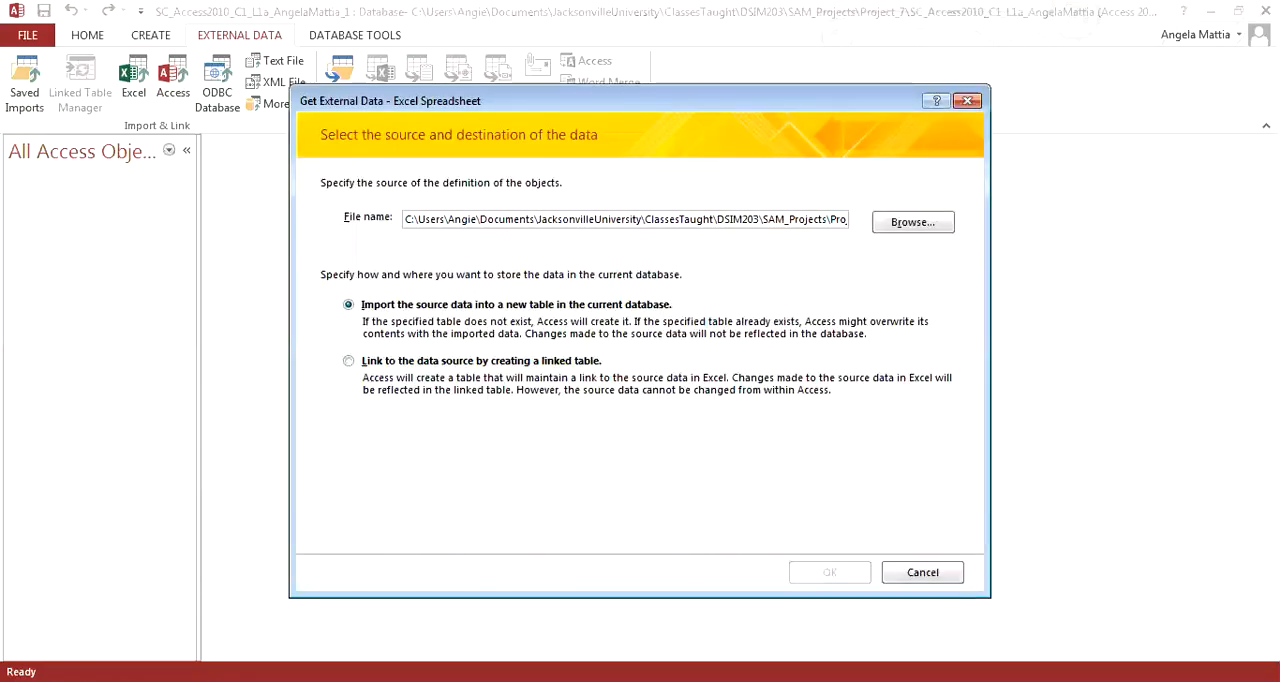
left_click(913, 222)
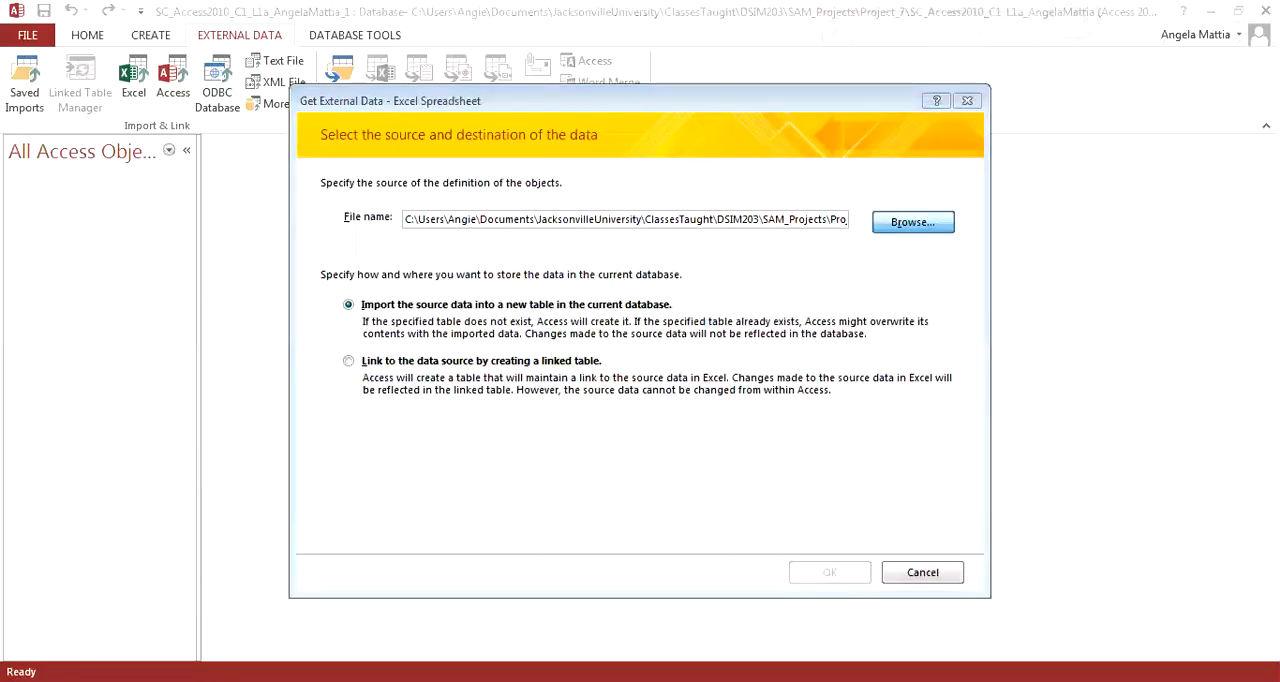
left_click(586, 292)
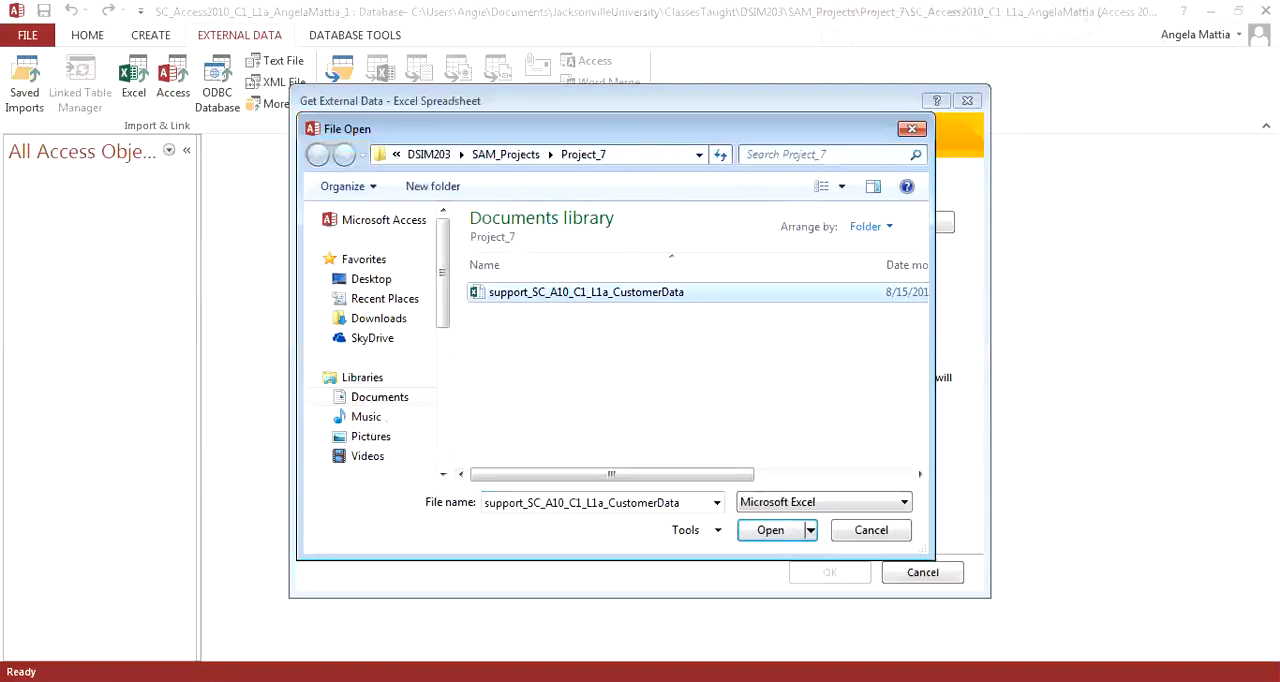
left_click(770, 530)
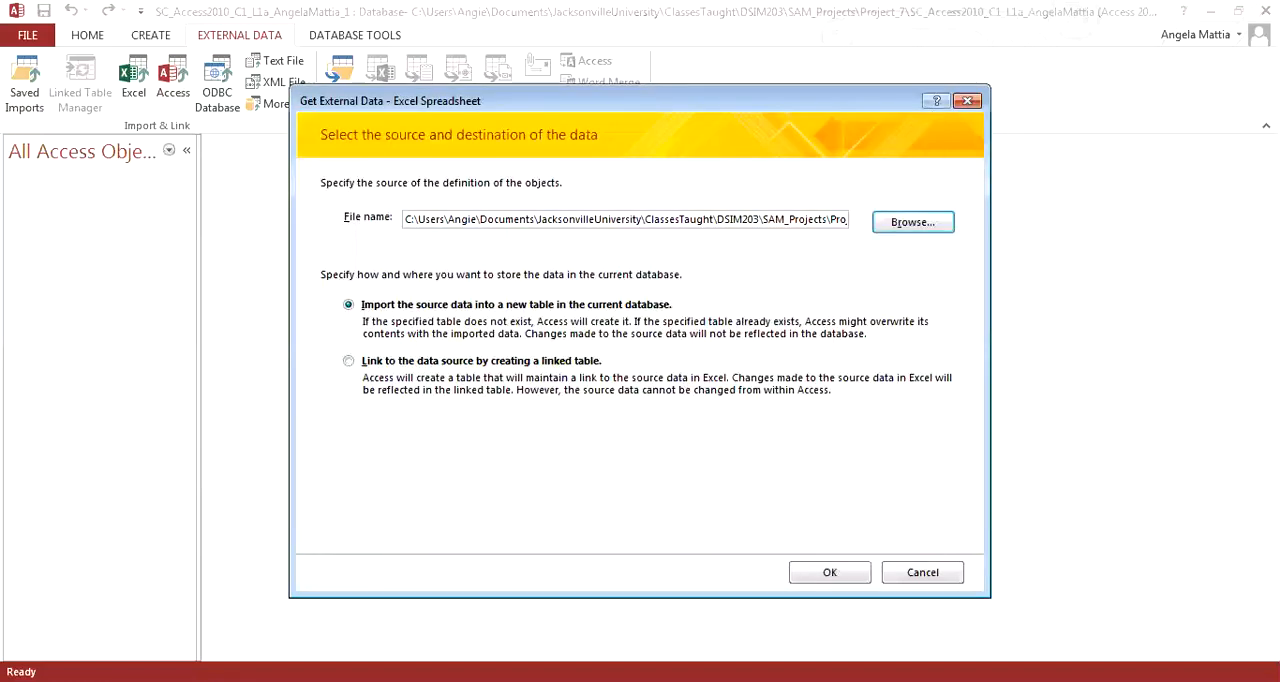
left_click(830, 572)
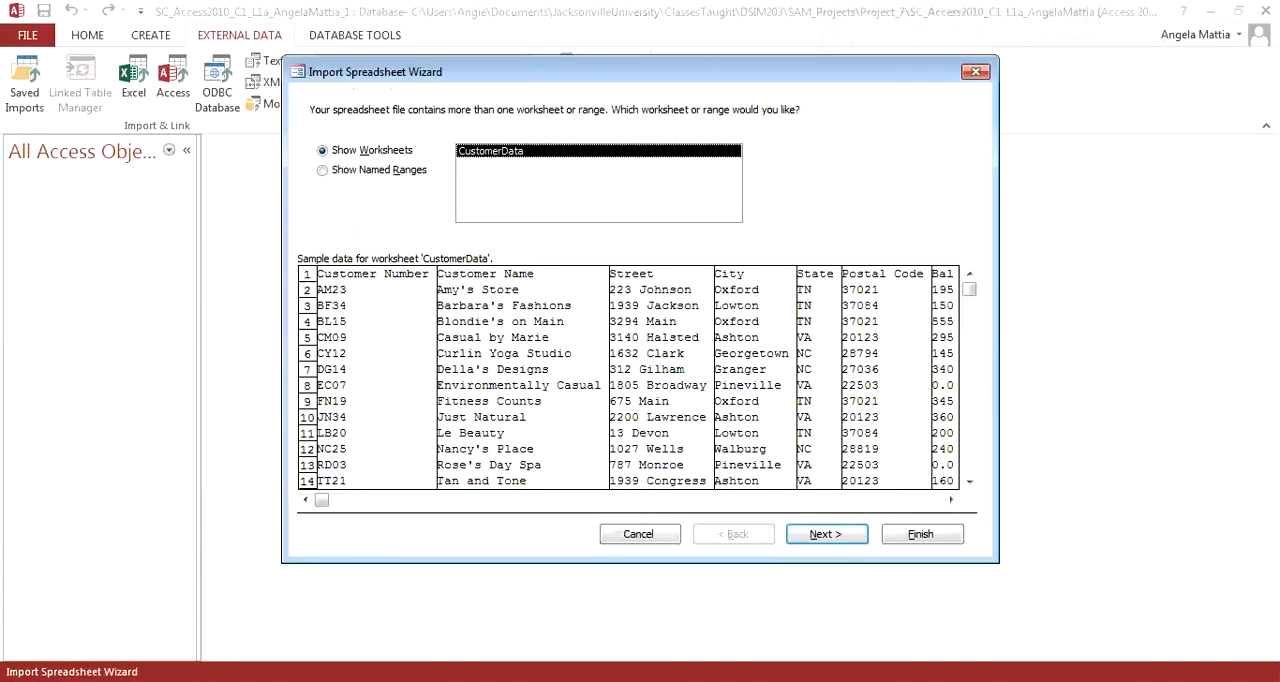
Step: Import the CustomerData worksheet with first-row column headings and Customer Number as primary key into table CustomerData, without saving the import steps
left_click(827, 534)
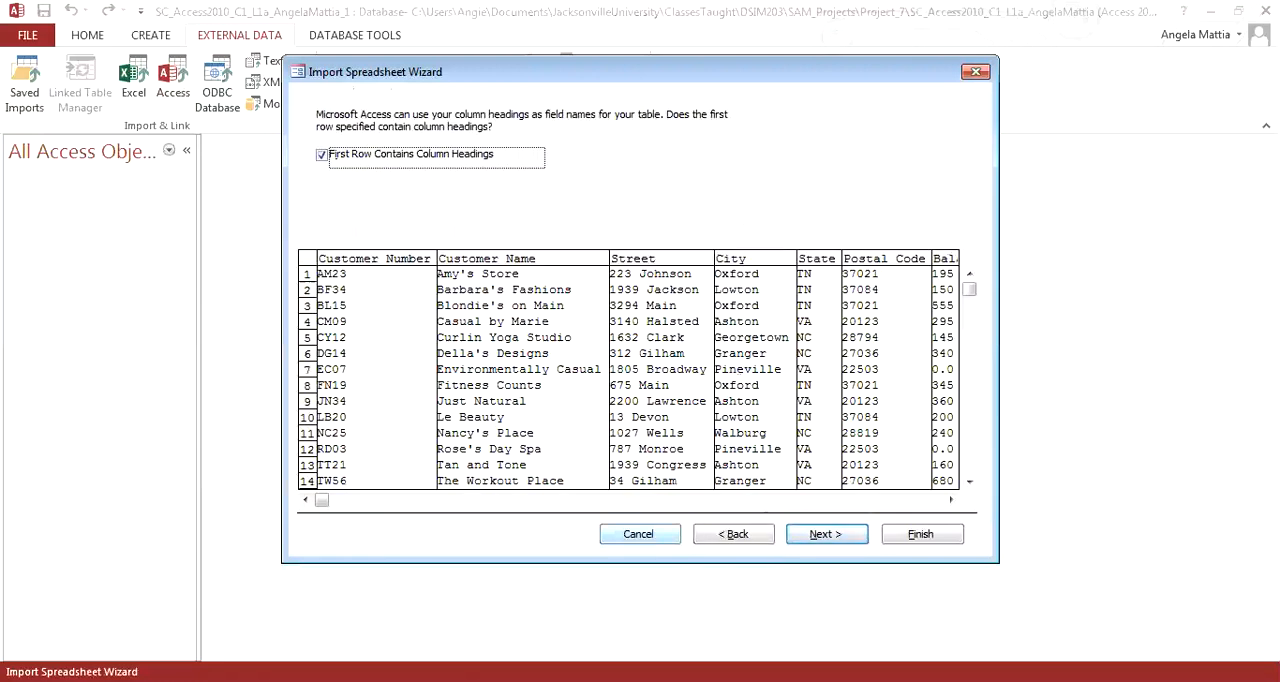
key("Return")
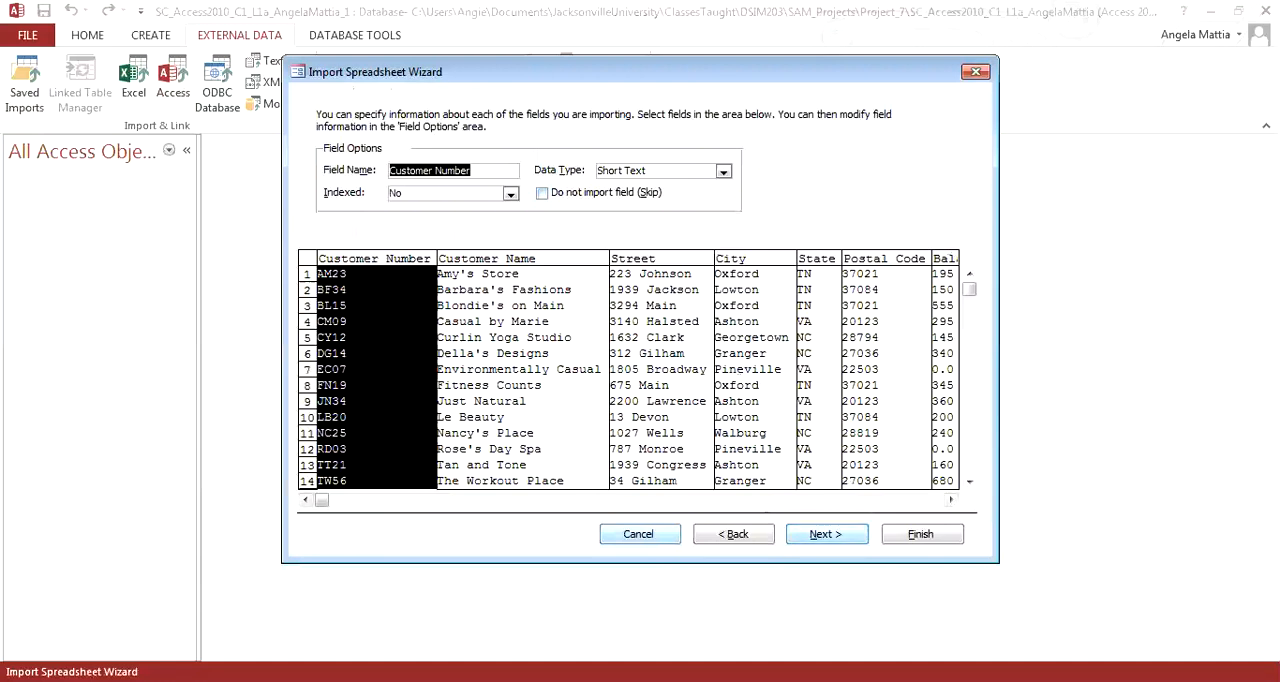
left_click(826, 534)
left_click(448, 183)
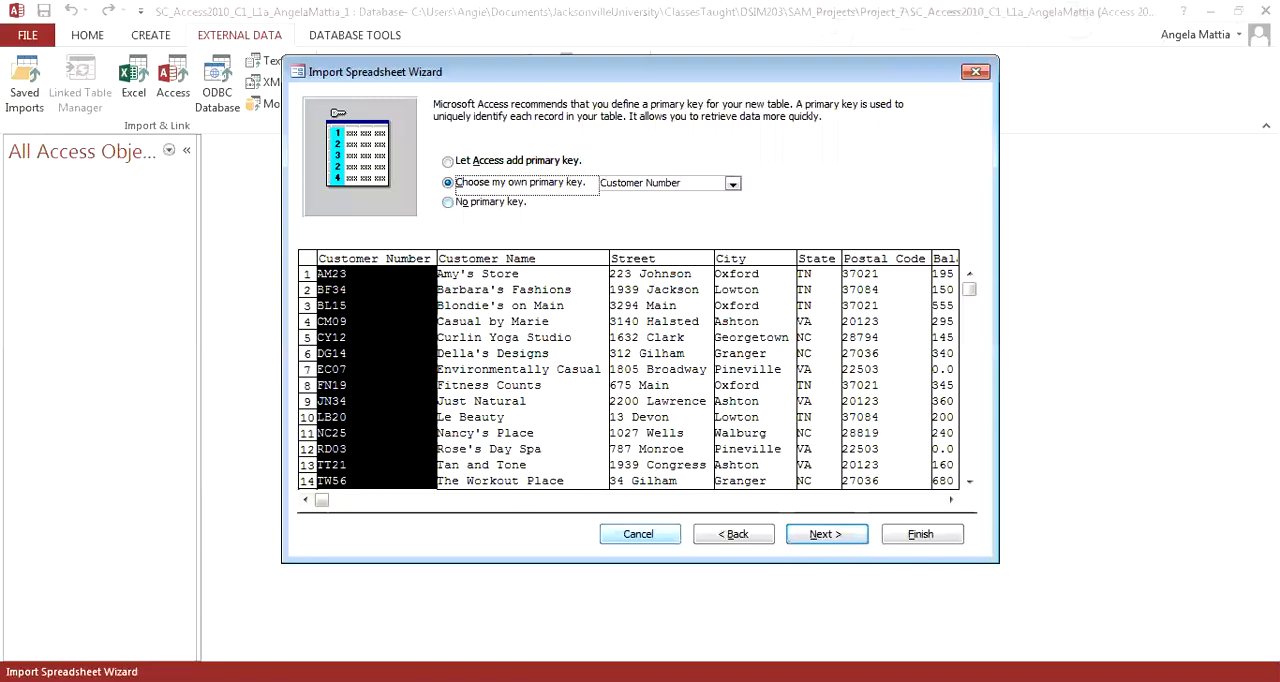
left_click(826, 534)
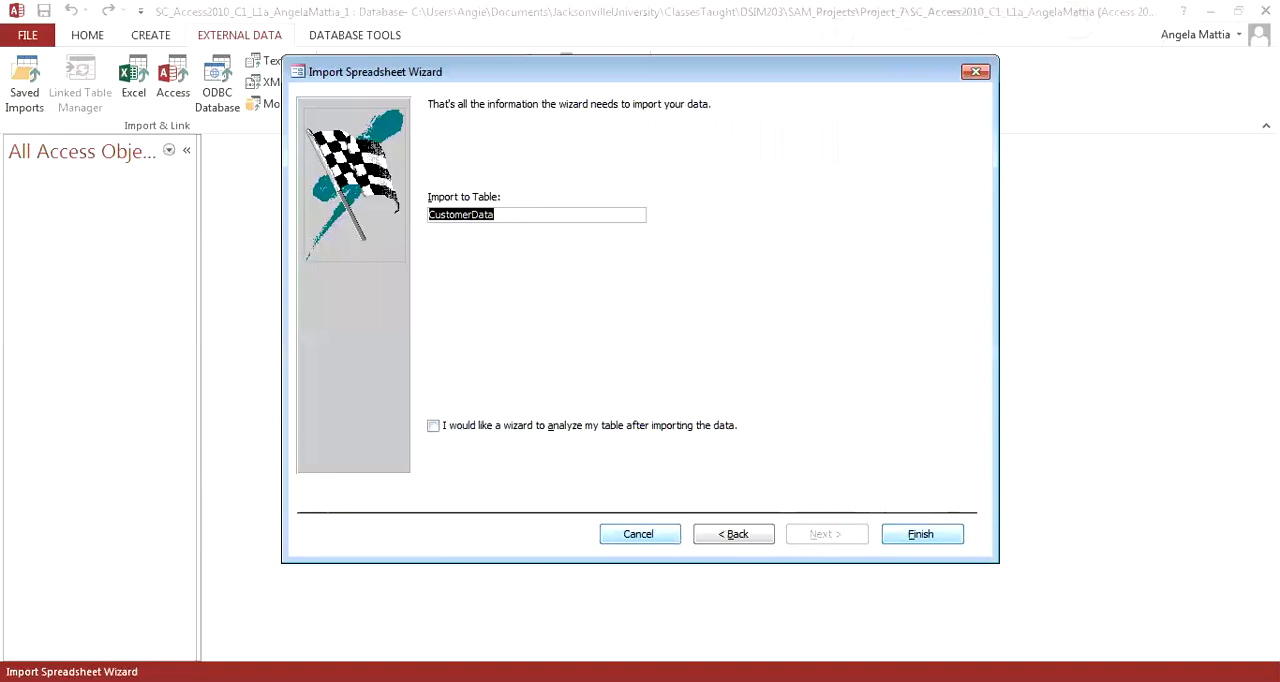
left_click(922, 534)
left_click(949, 587)
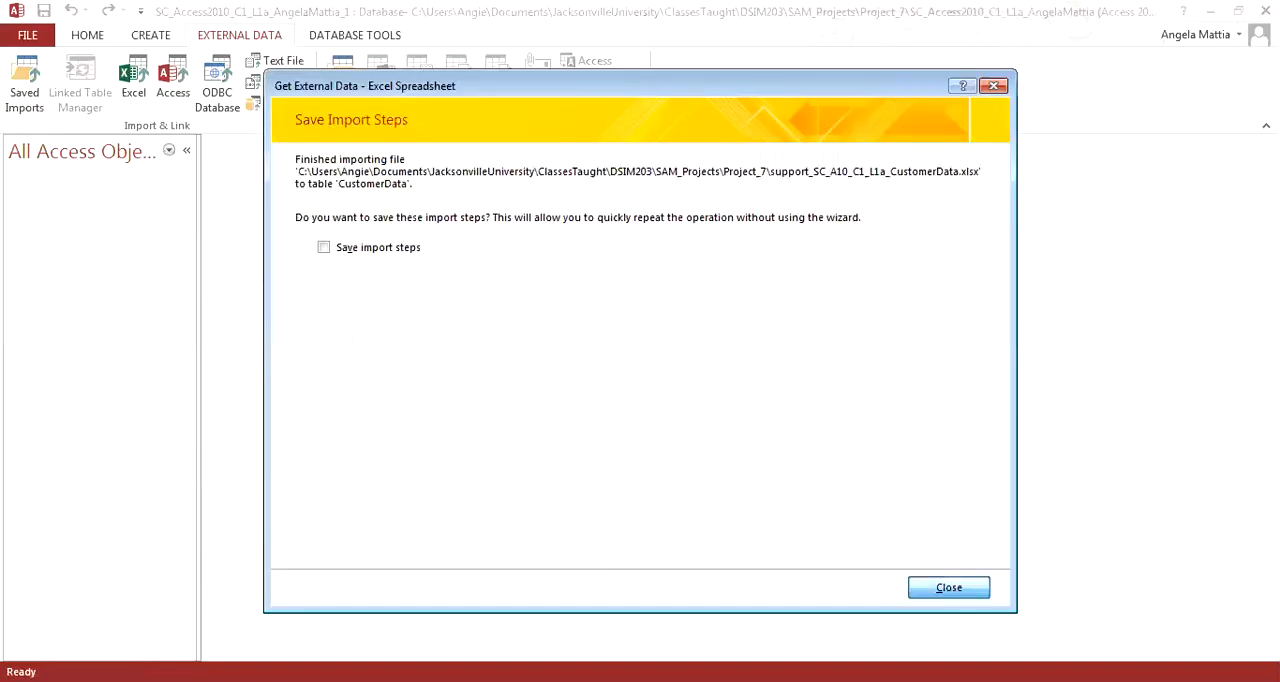
Step: Open the CustomerData table and switch it to Design view
double_click(74, 193)
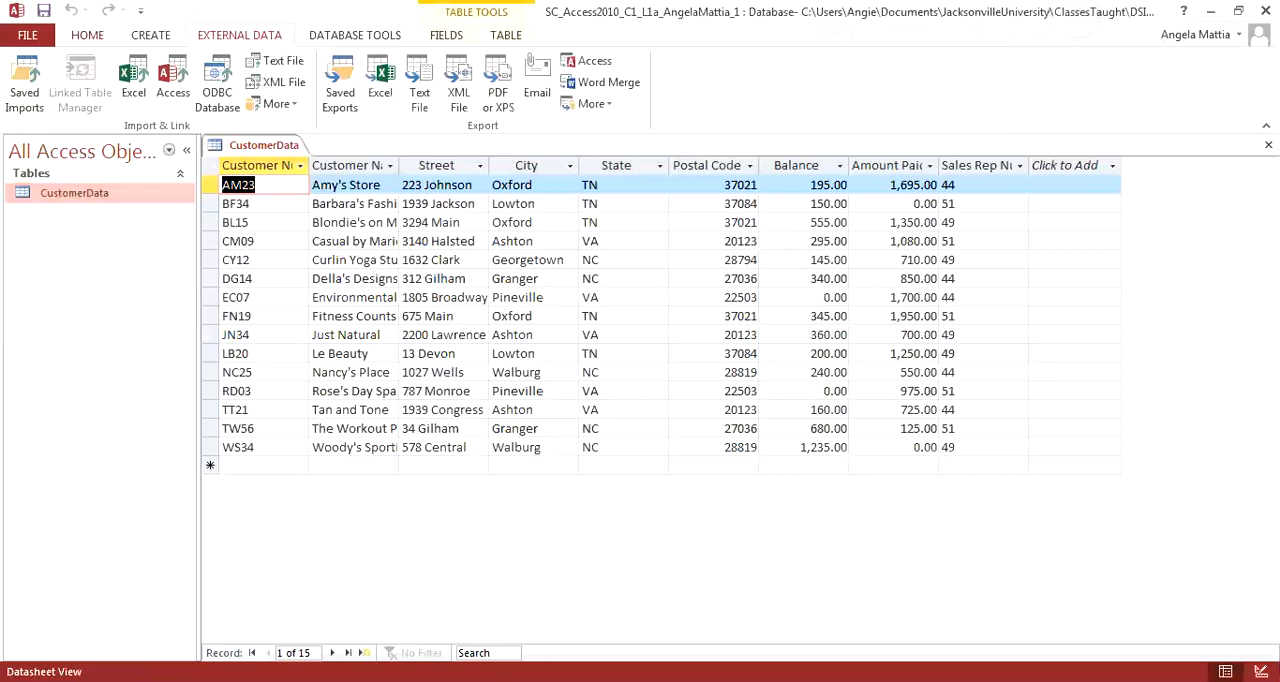
left_click(87, 35)
left_click(22, 68)
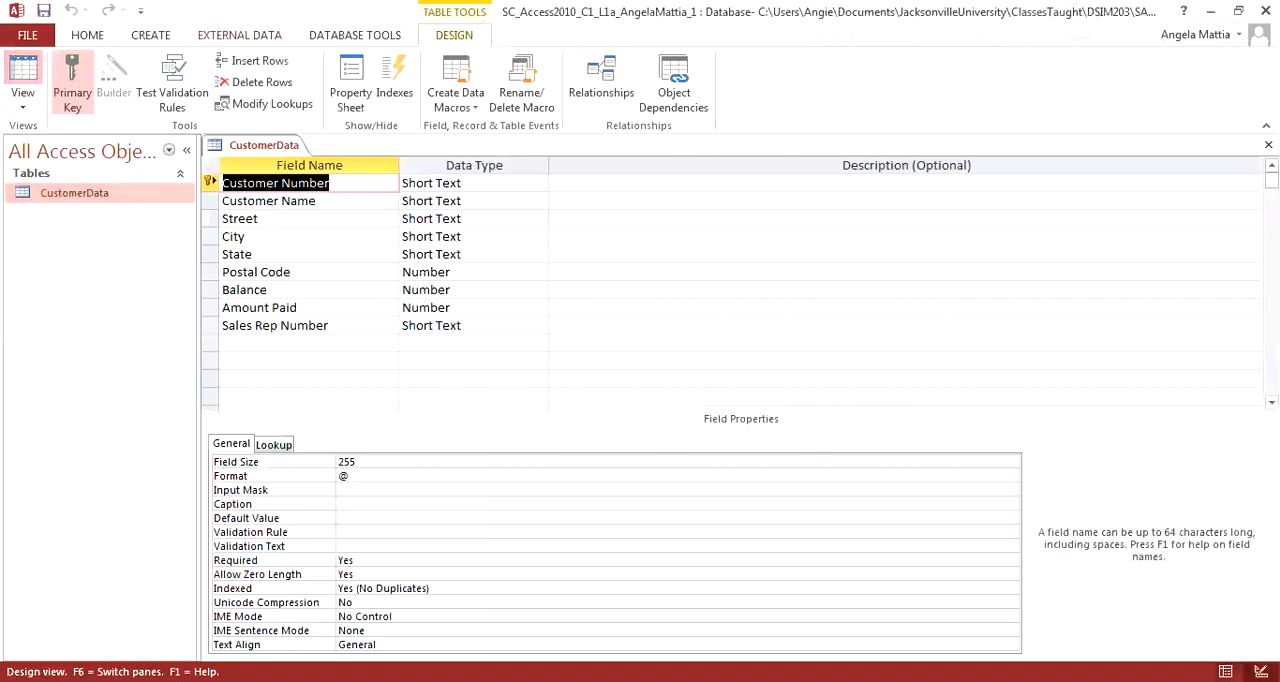
left_click(22, 68)
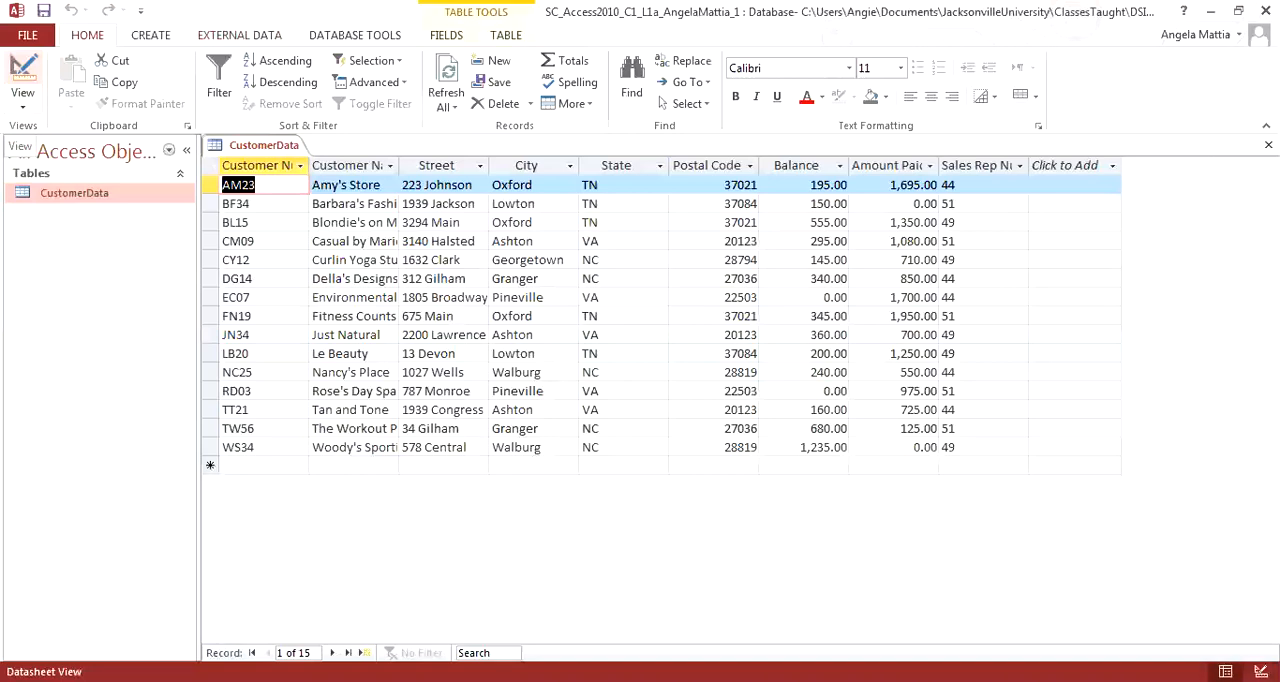
left_click(22, 68)
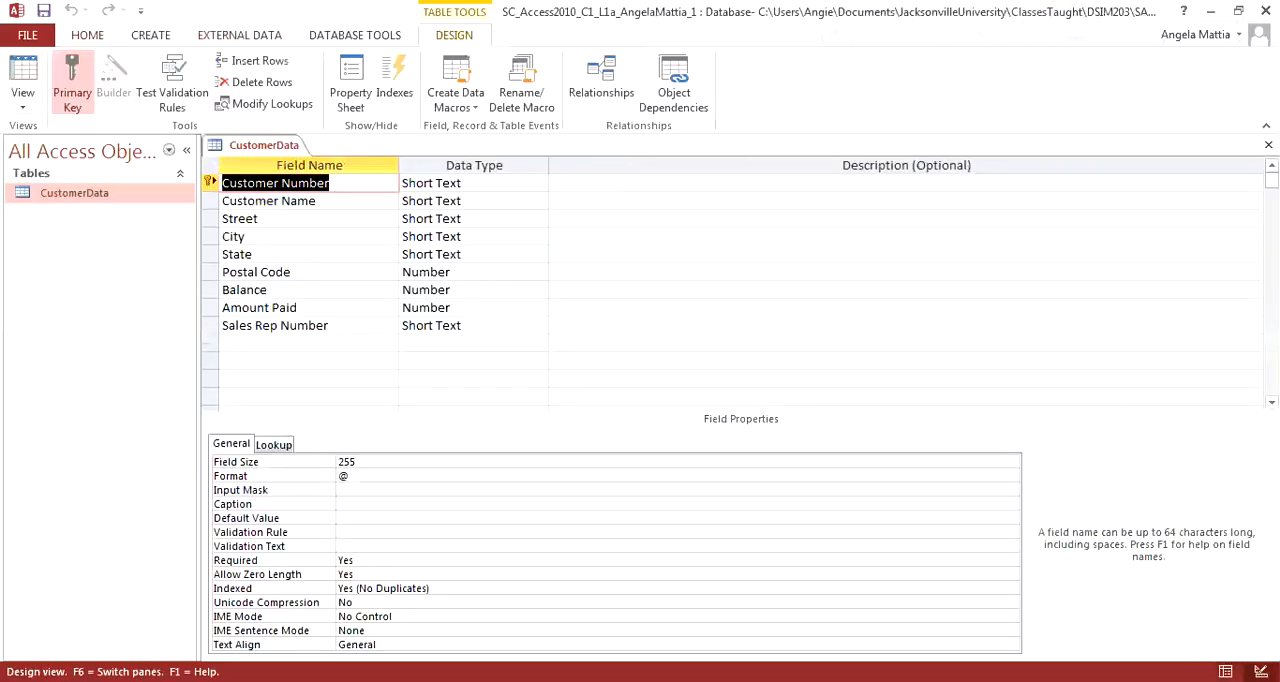
Step: Change the data type of the Balance and Amount Paid fields to Currency
left_click(452, 290)
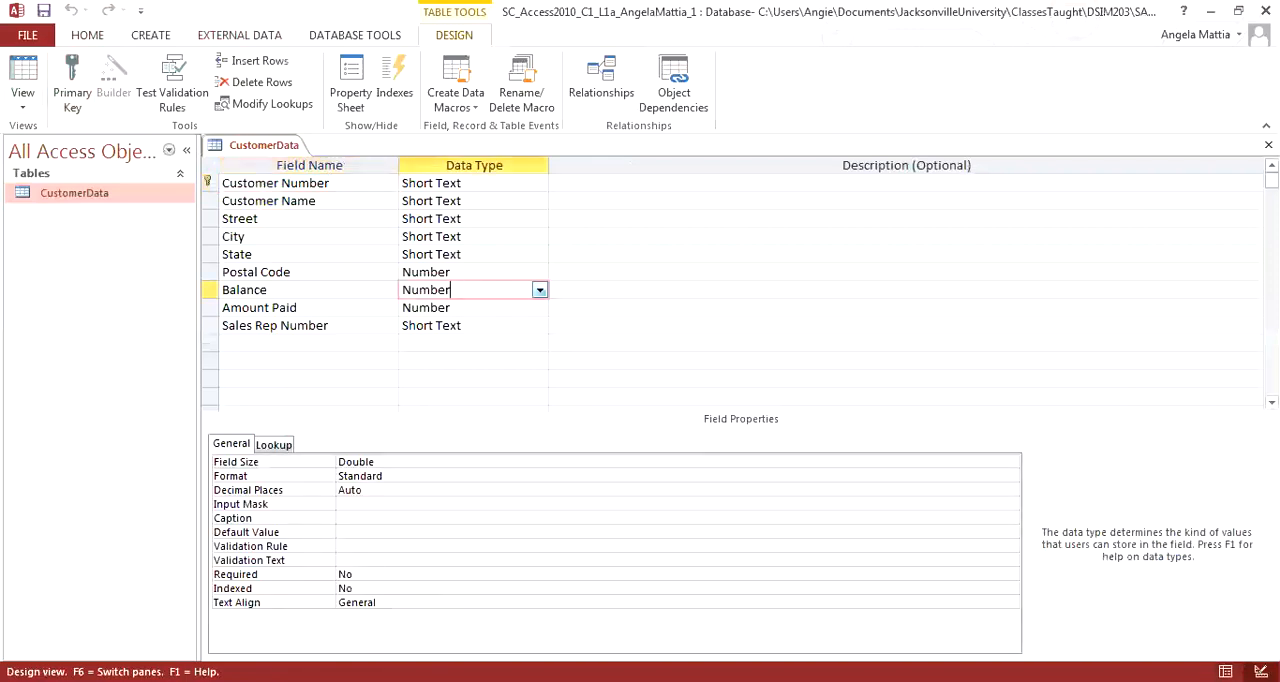
left_click(540, 290)
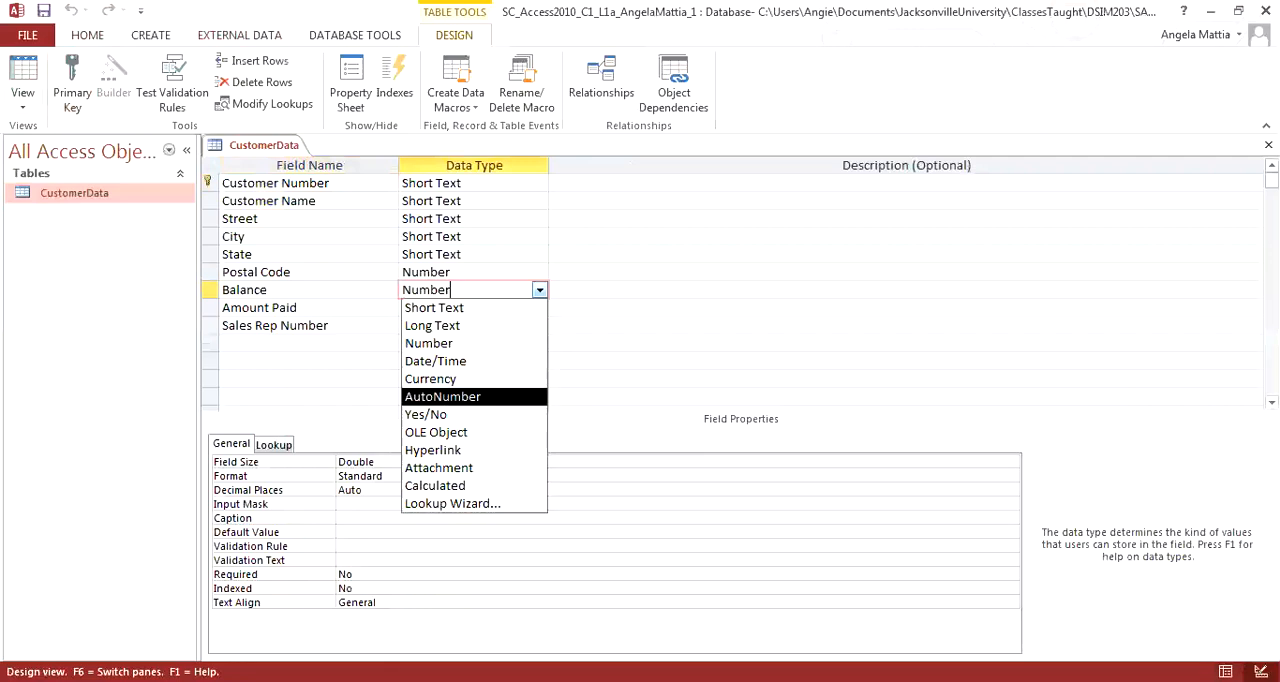
left_click(434, 379)
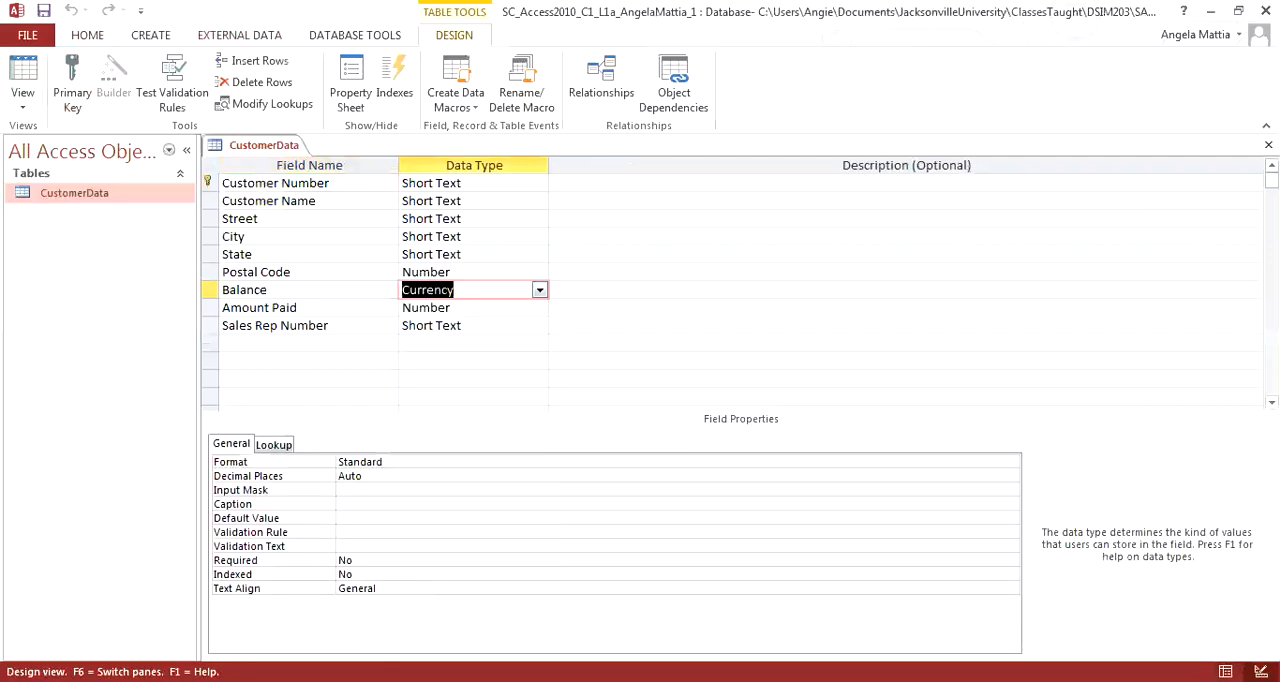
left_click(540, 308)
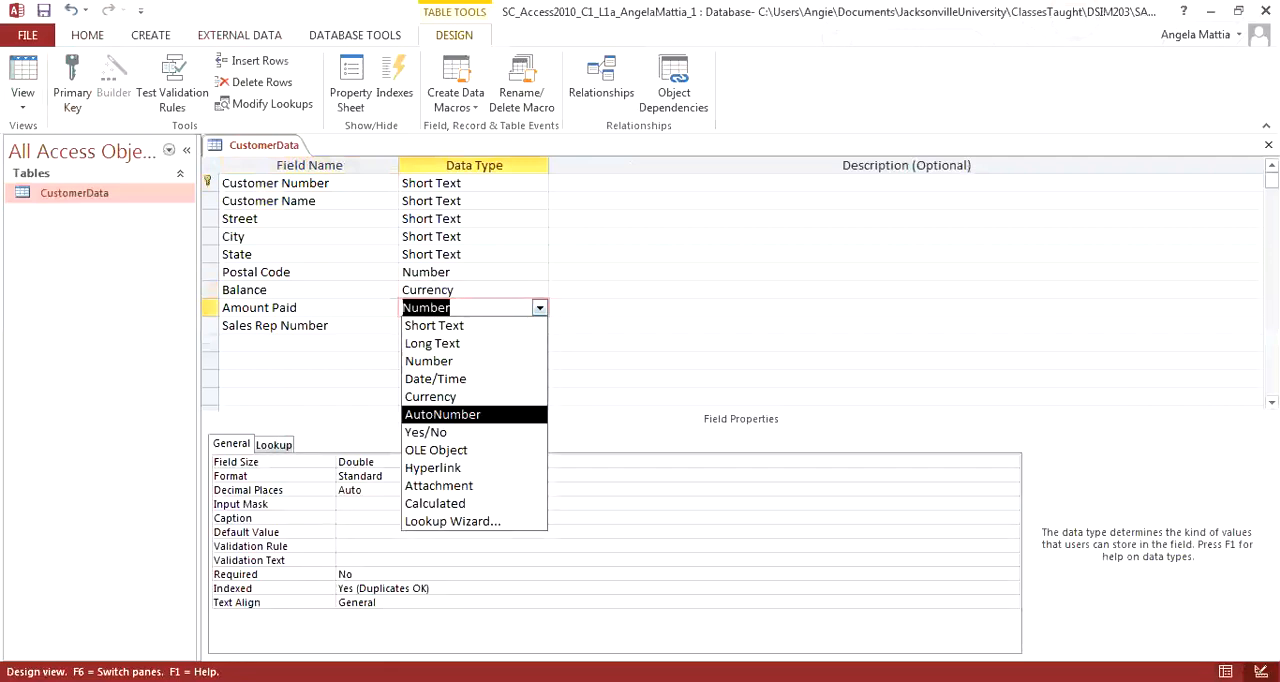
left_click(434, 397)
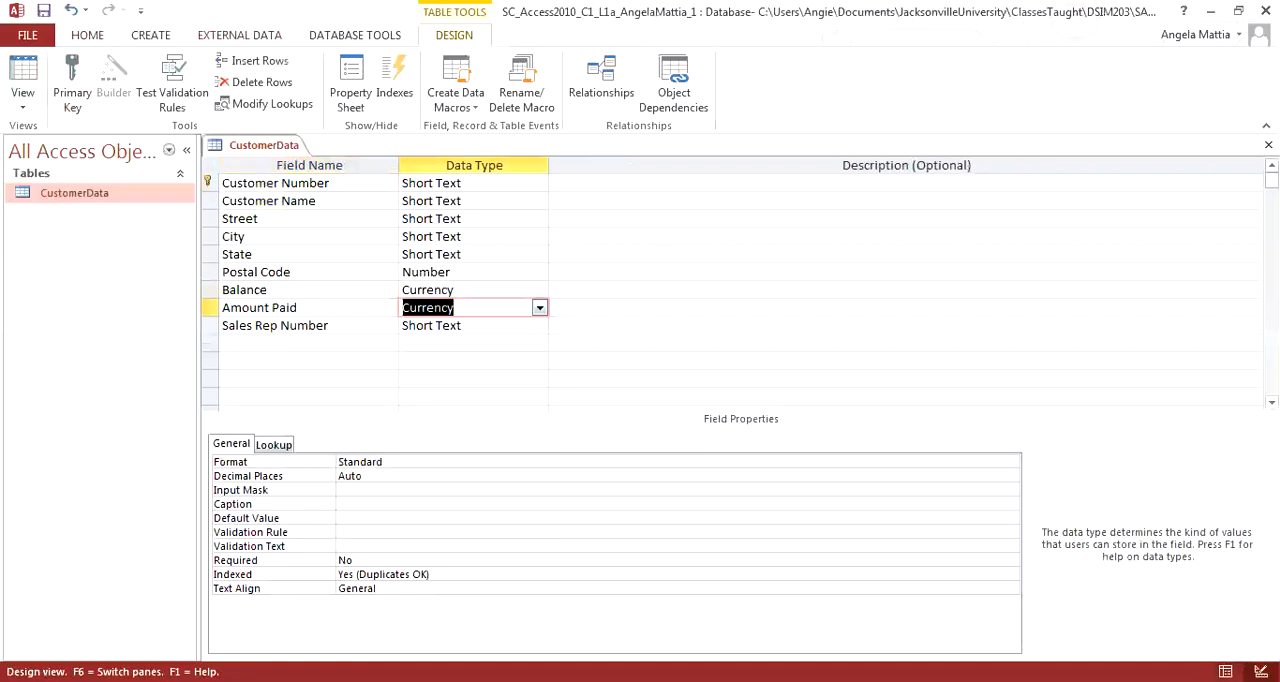
left_click(540, 361)
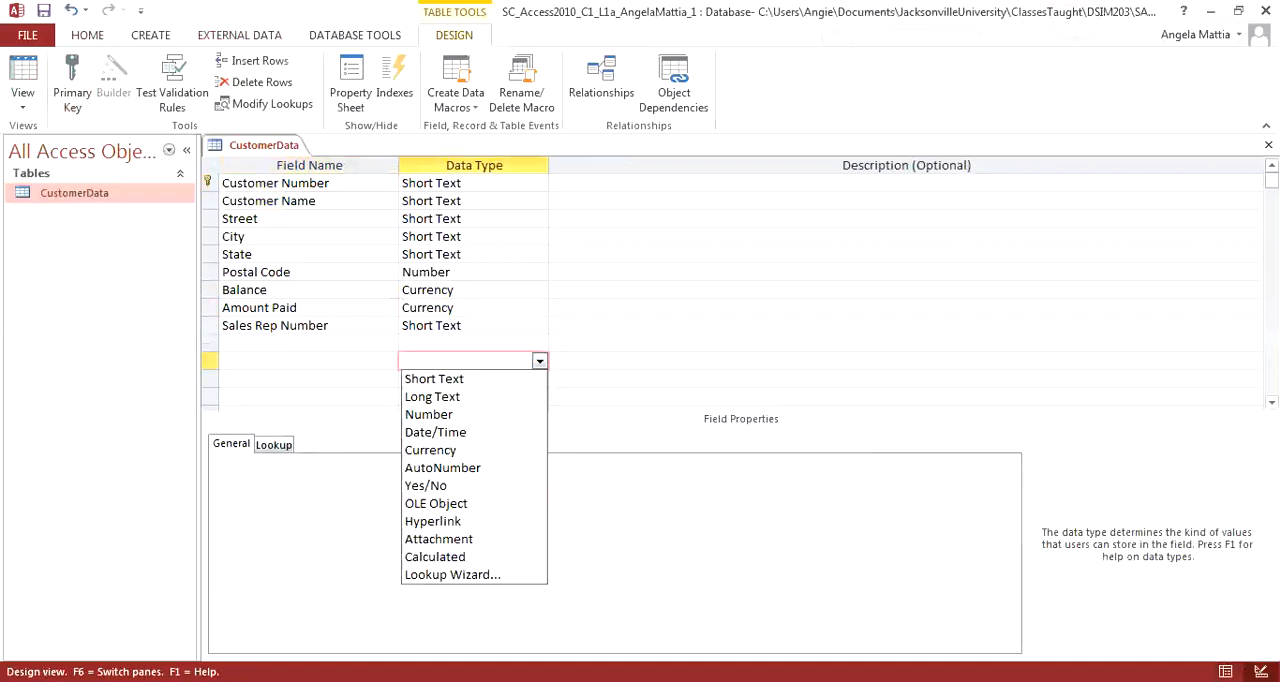
left_click(480, 326)
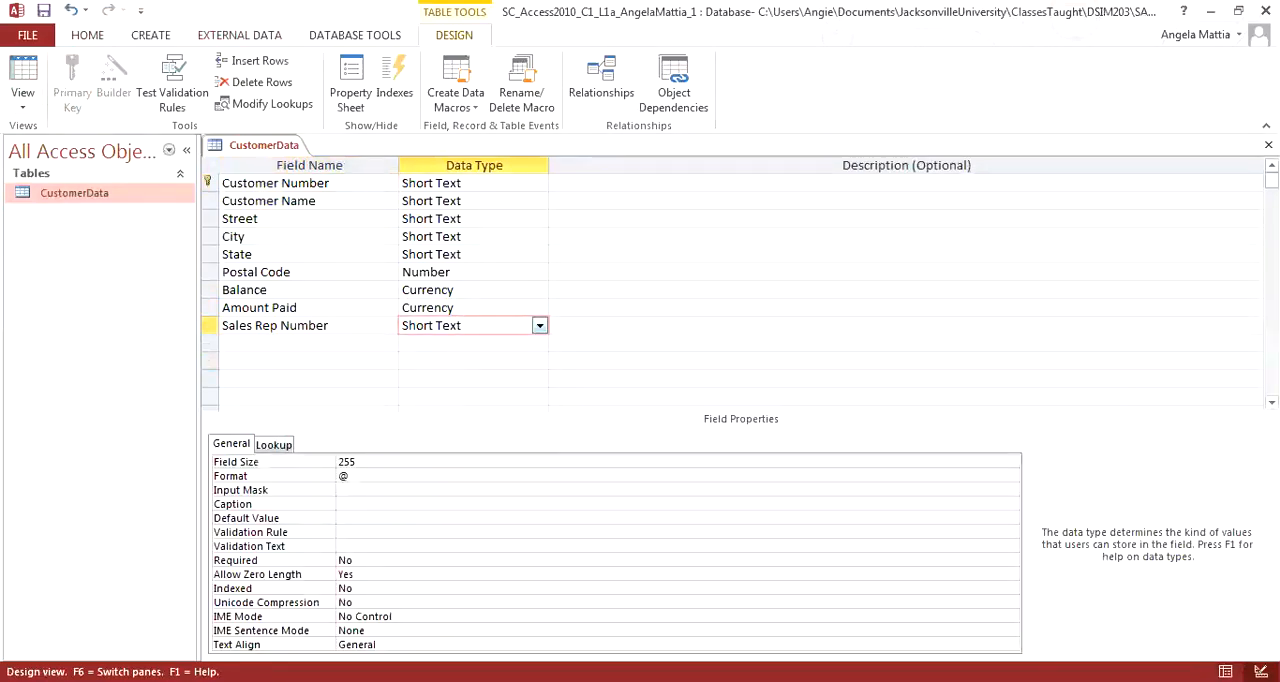
Step: Save the table design while switching to Datasheet view, accepting possible data loss, and close the CustomerData table
left_click(22, 80)
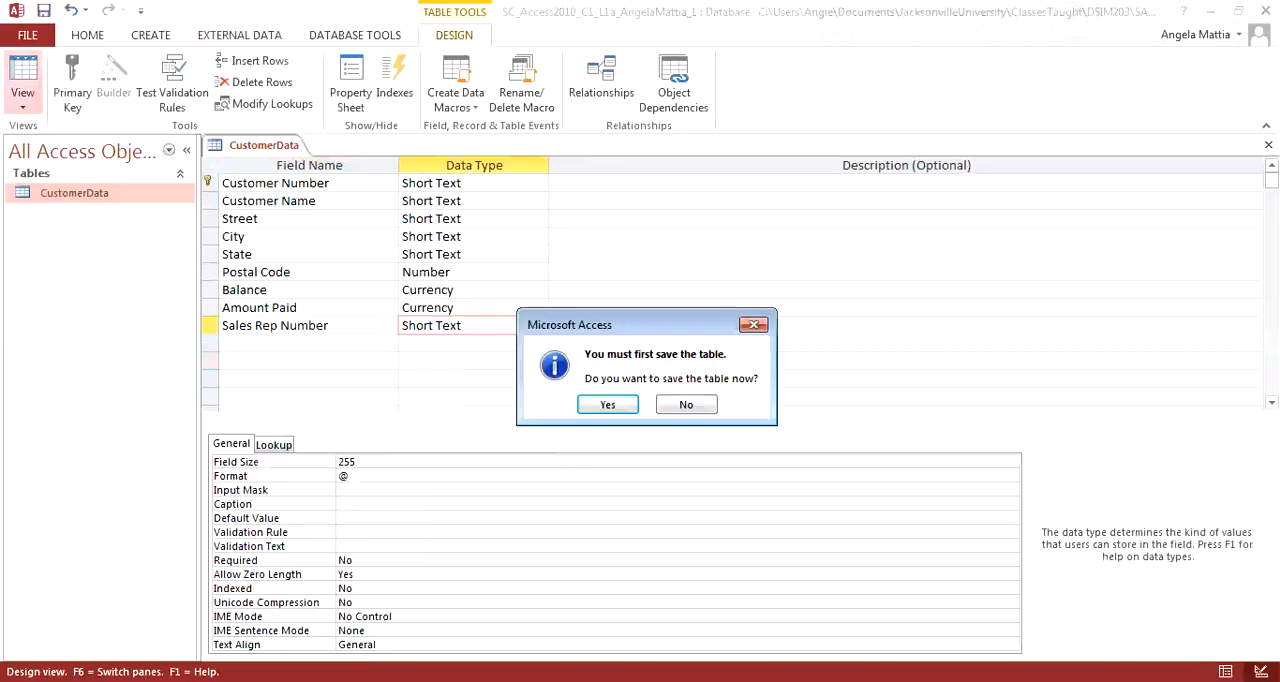
key("Return")
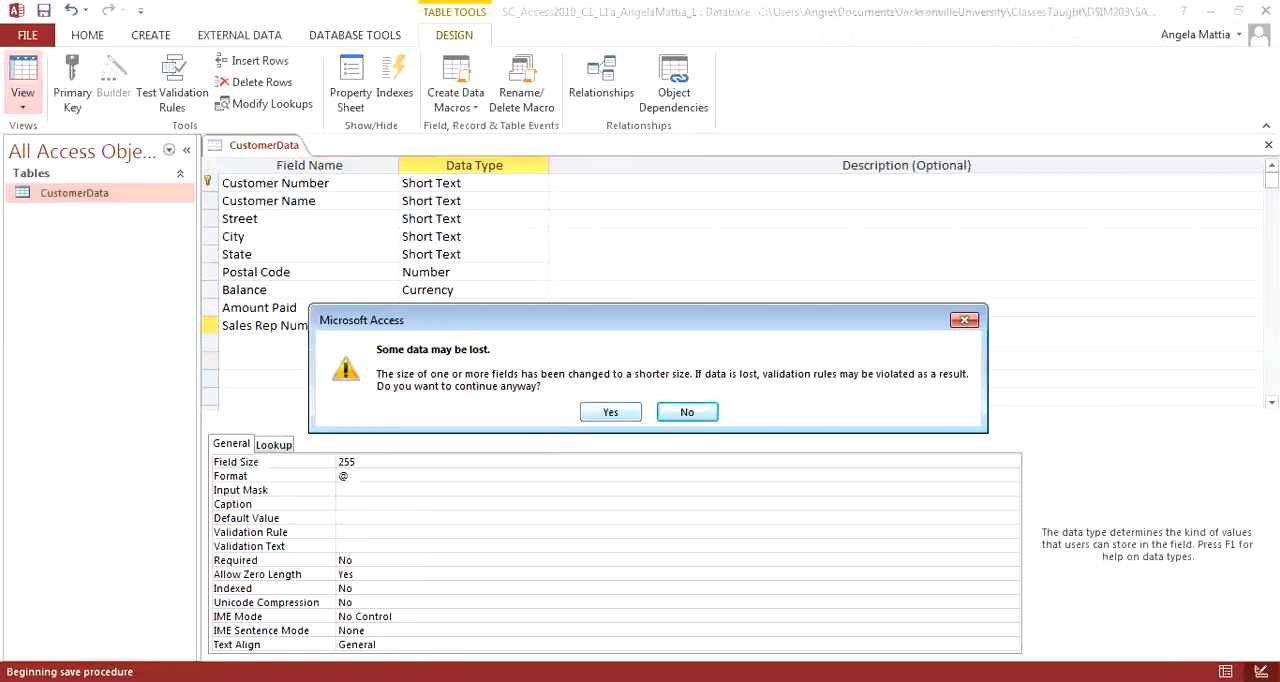
key("y")
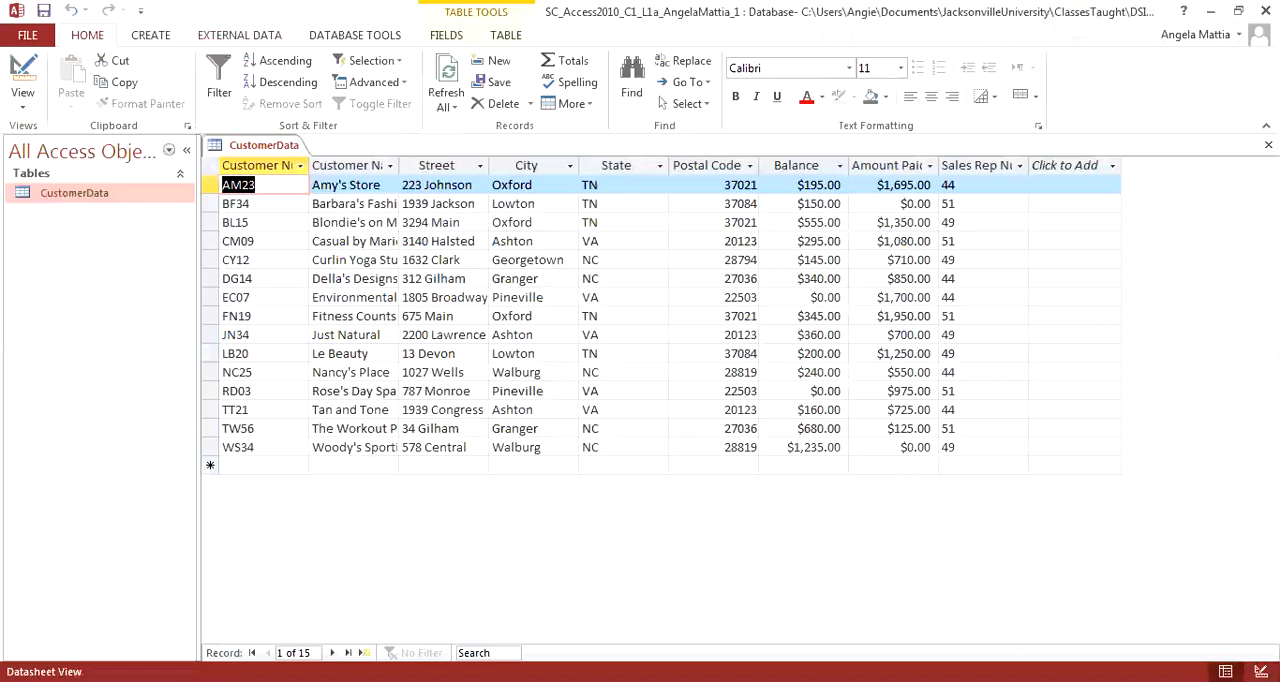
left_click(1268, 144)
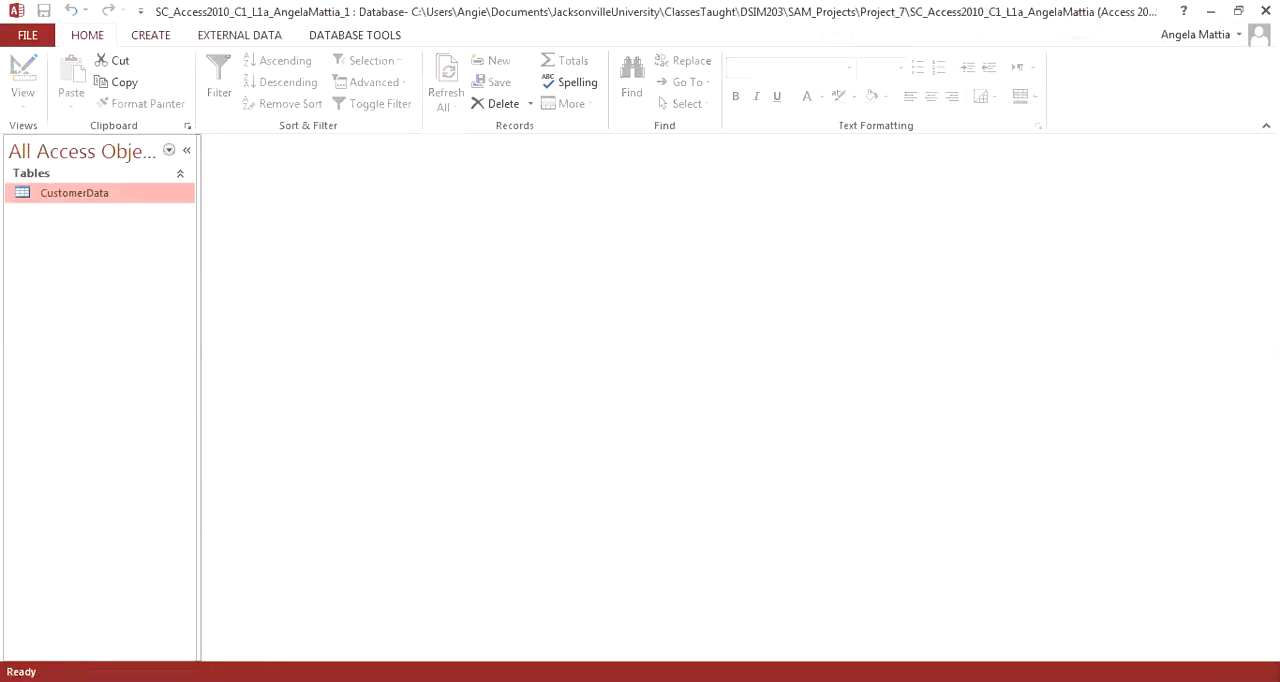
Step: Start a simple query with the Query Wizard on the CustomerData table and add the Customer Name and Balance fields
left_click(151, 35)
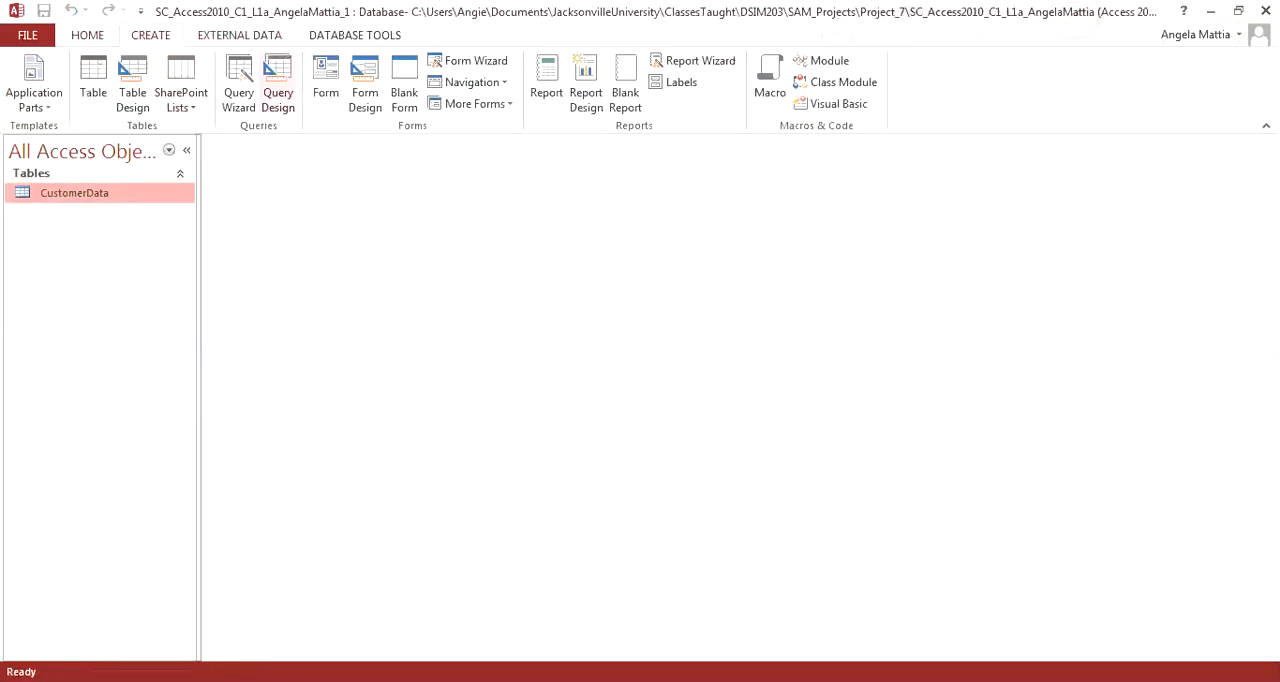
left_click(239, 82)
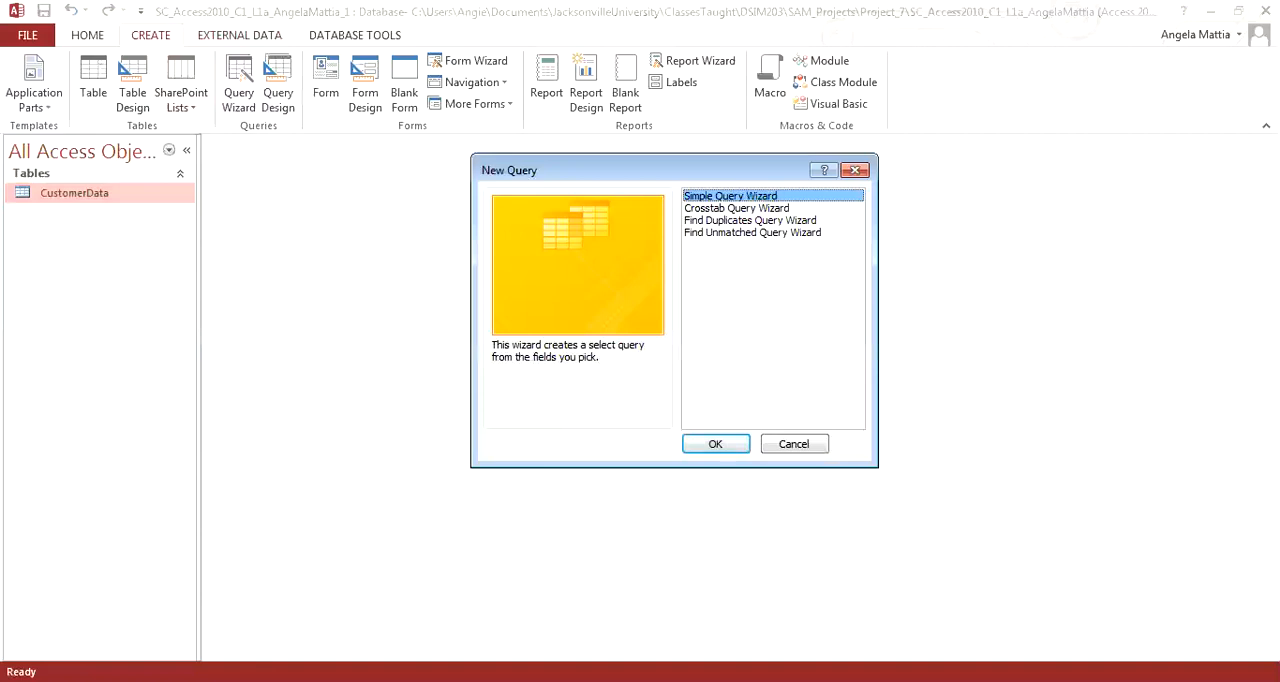
key("Return")
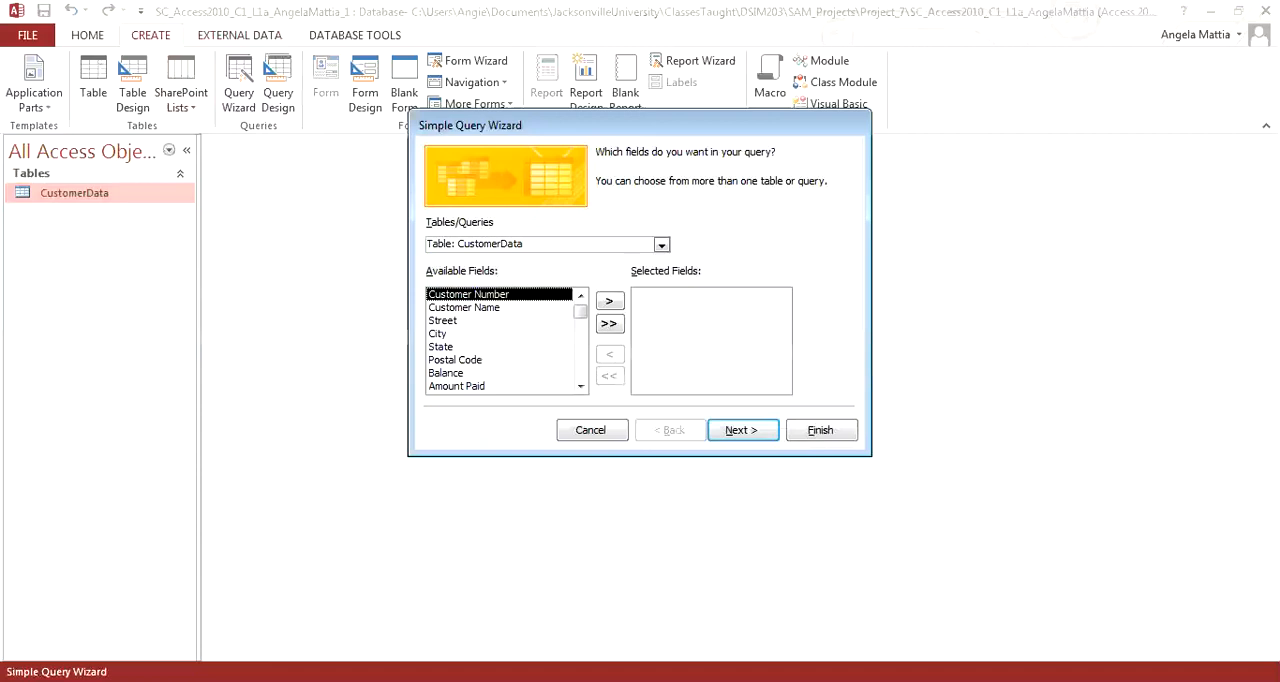
left_click(464, 307)
left_click(609, 301)
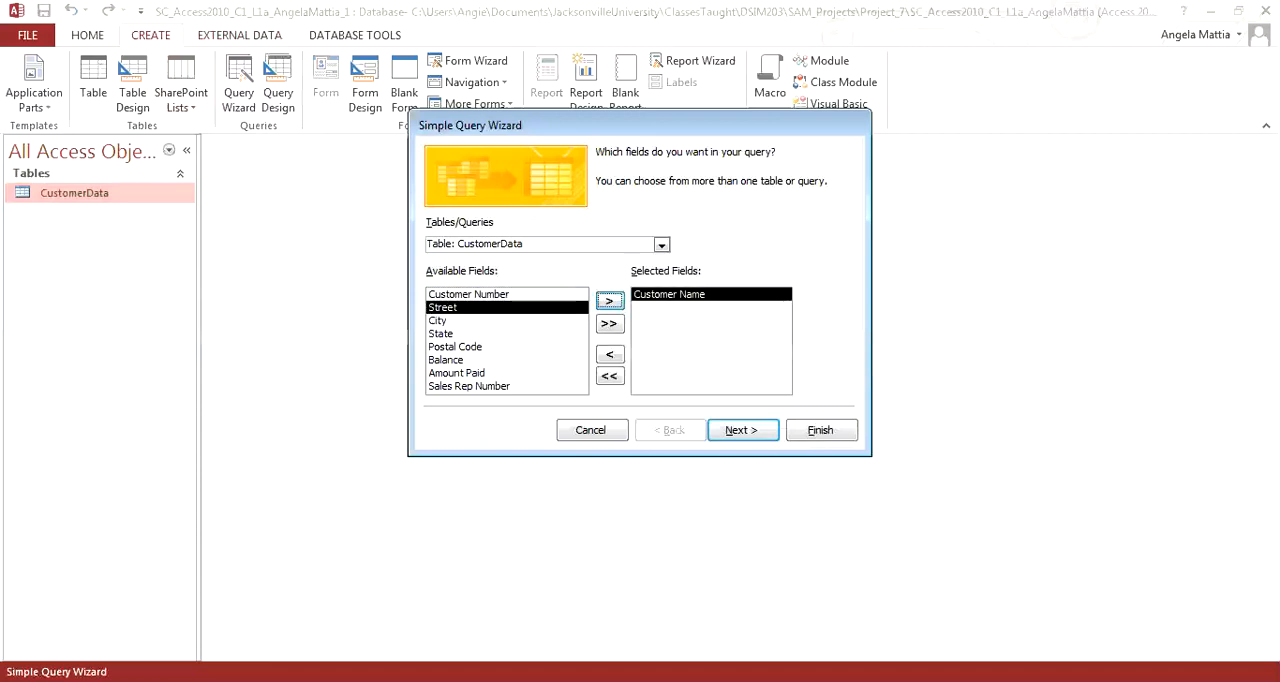
left_click(446, 360)
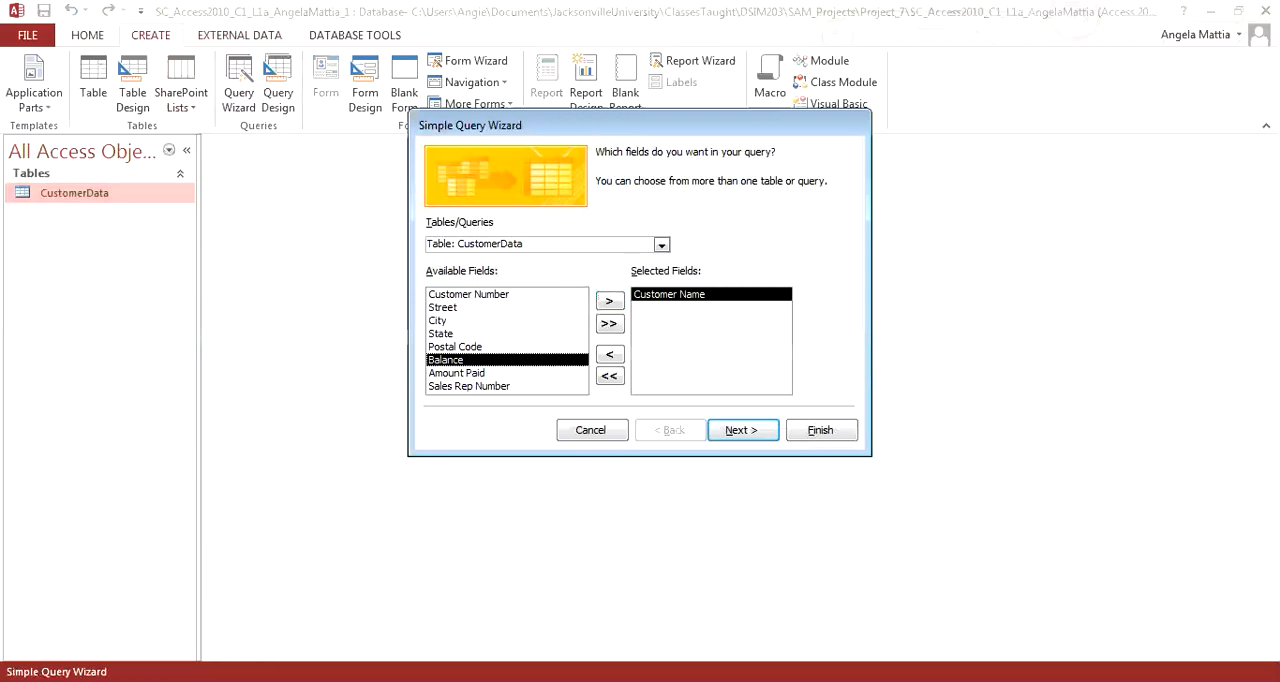
left_click(609, 301)
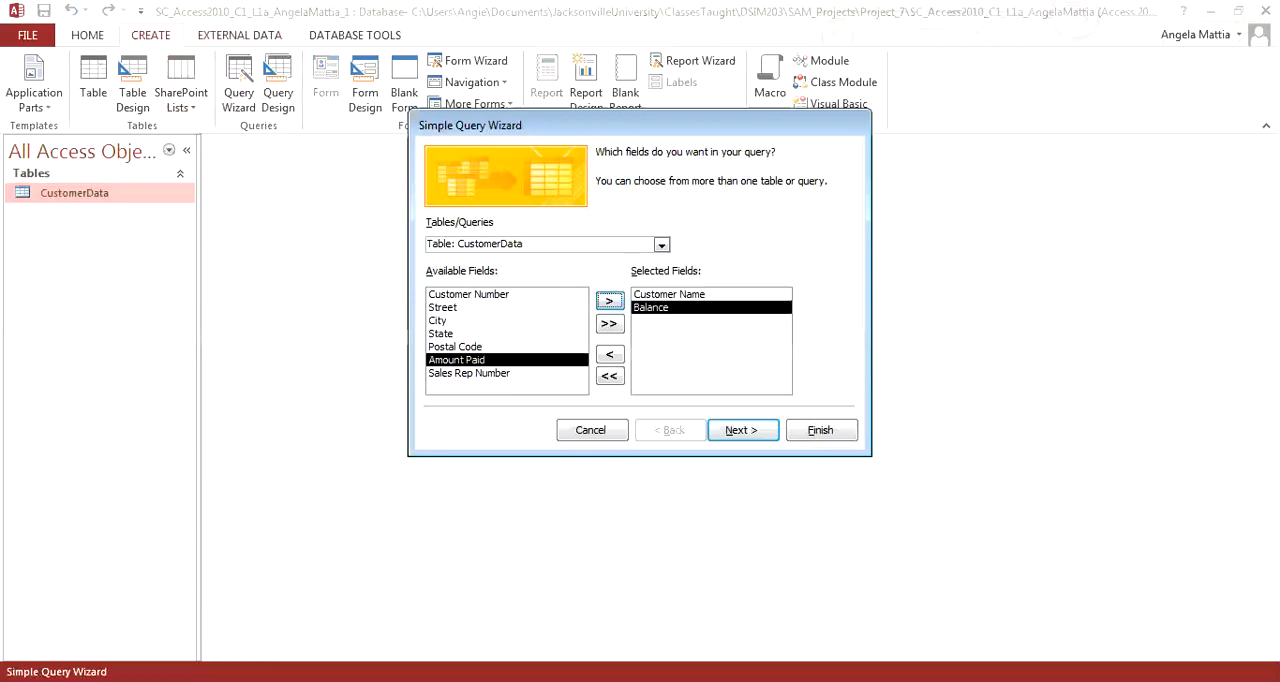
Step: Add the Sales Rep Number field to the query's selected fields and remove Customer Name from them
left_click(469, 373)
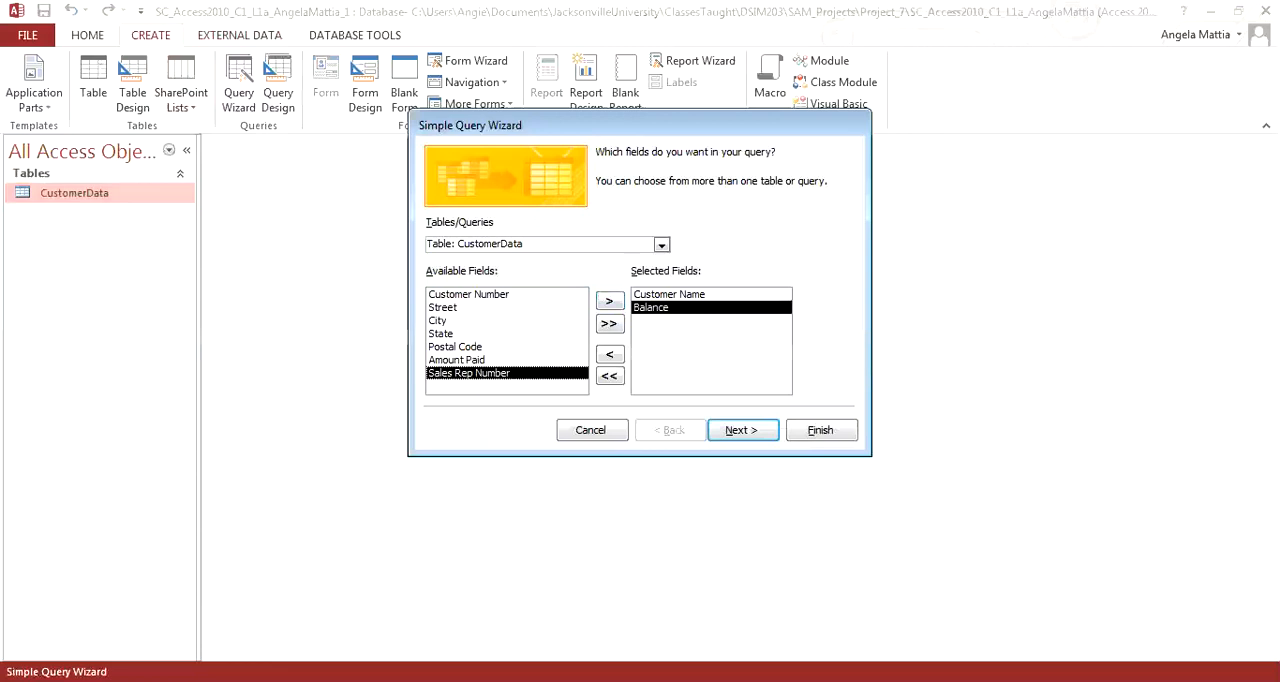
left_click(609, 301)
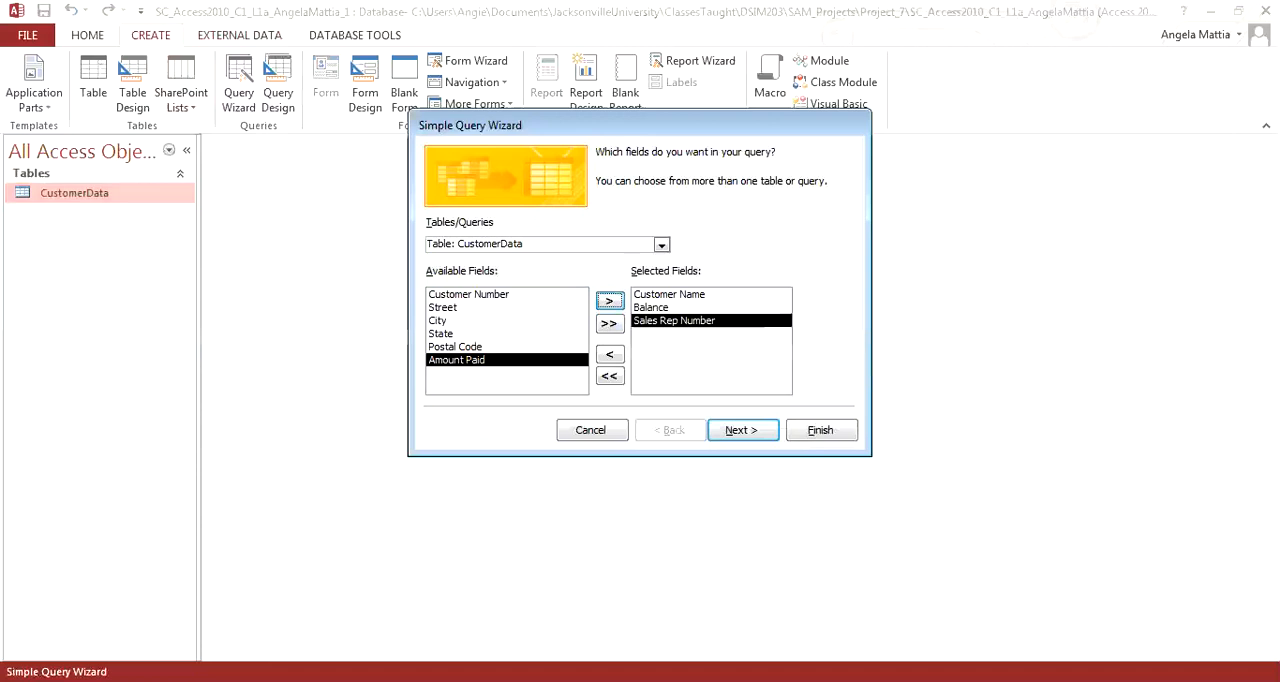
left_click(670, 294)
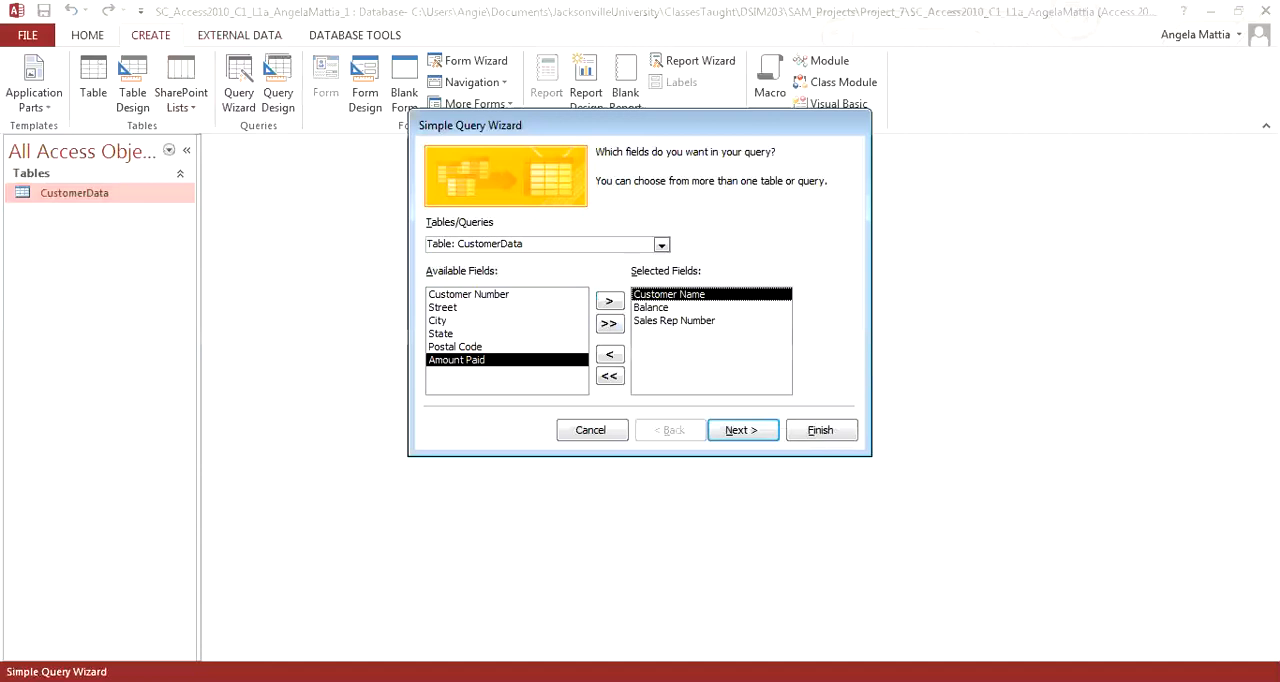
left_click(609, 354)
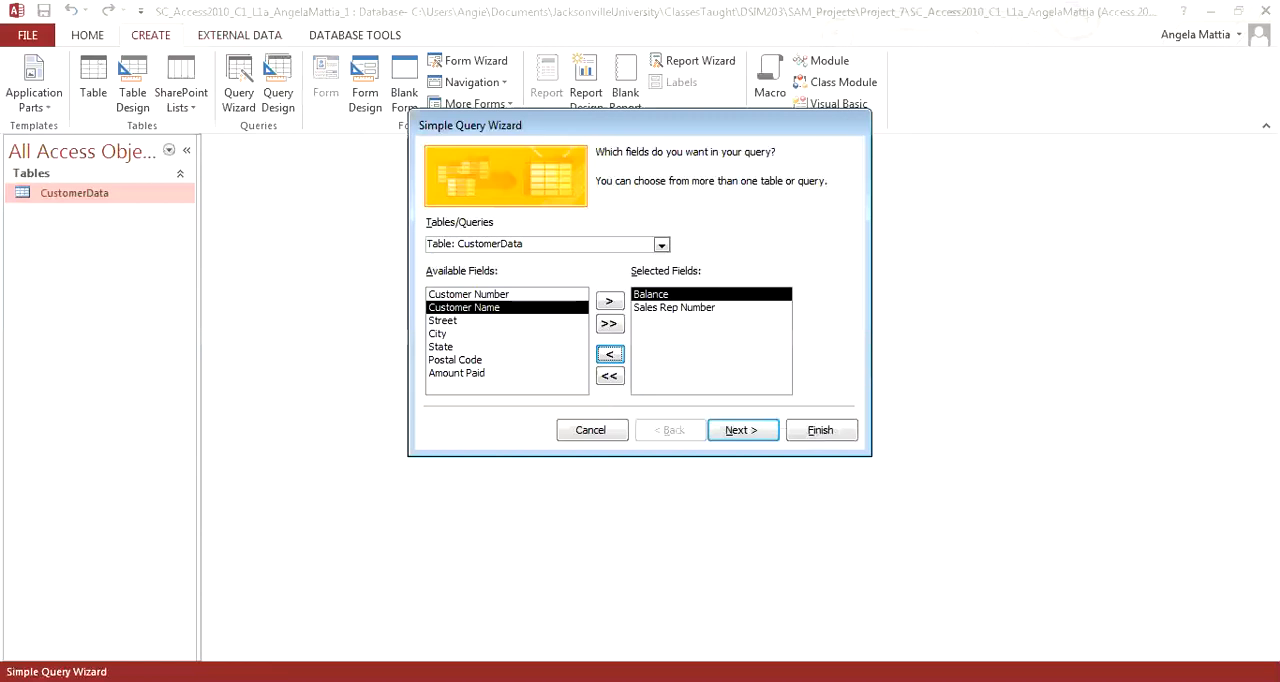
Step: Finish the wizard as a detail query titled CustomerData Query, opening it to view information
left_click(741, 430)
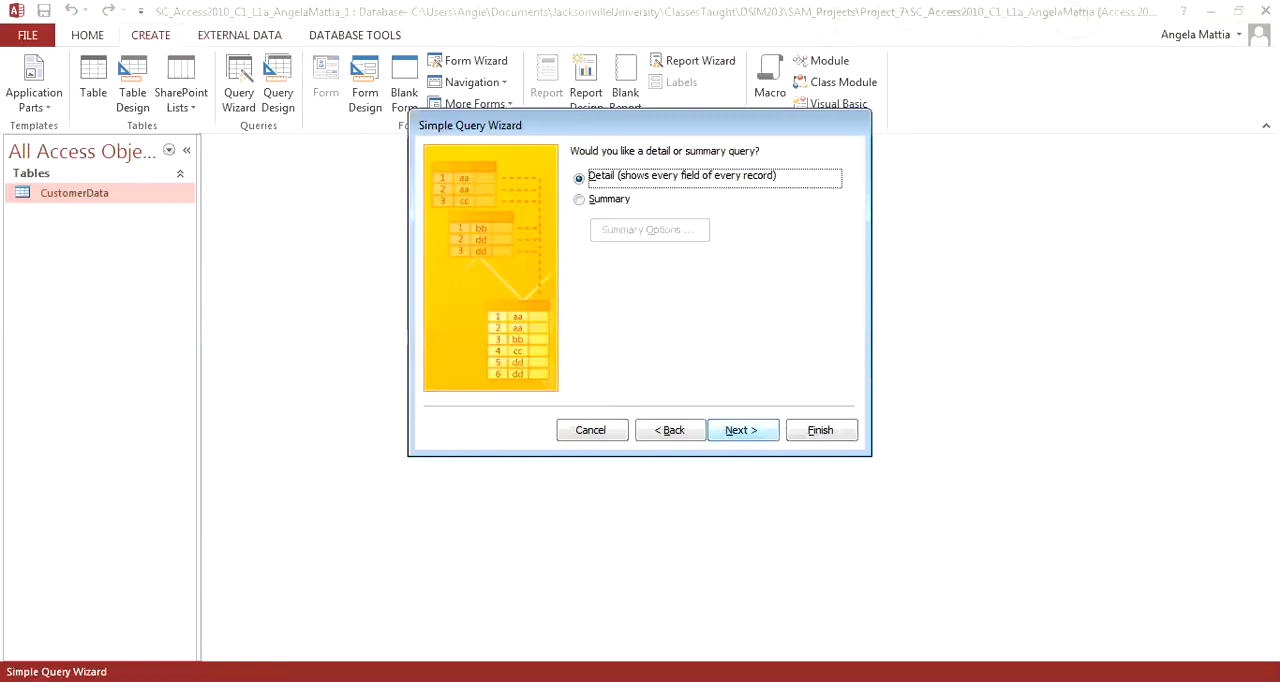
left_click(741, 430)
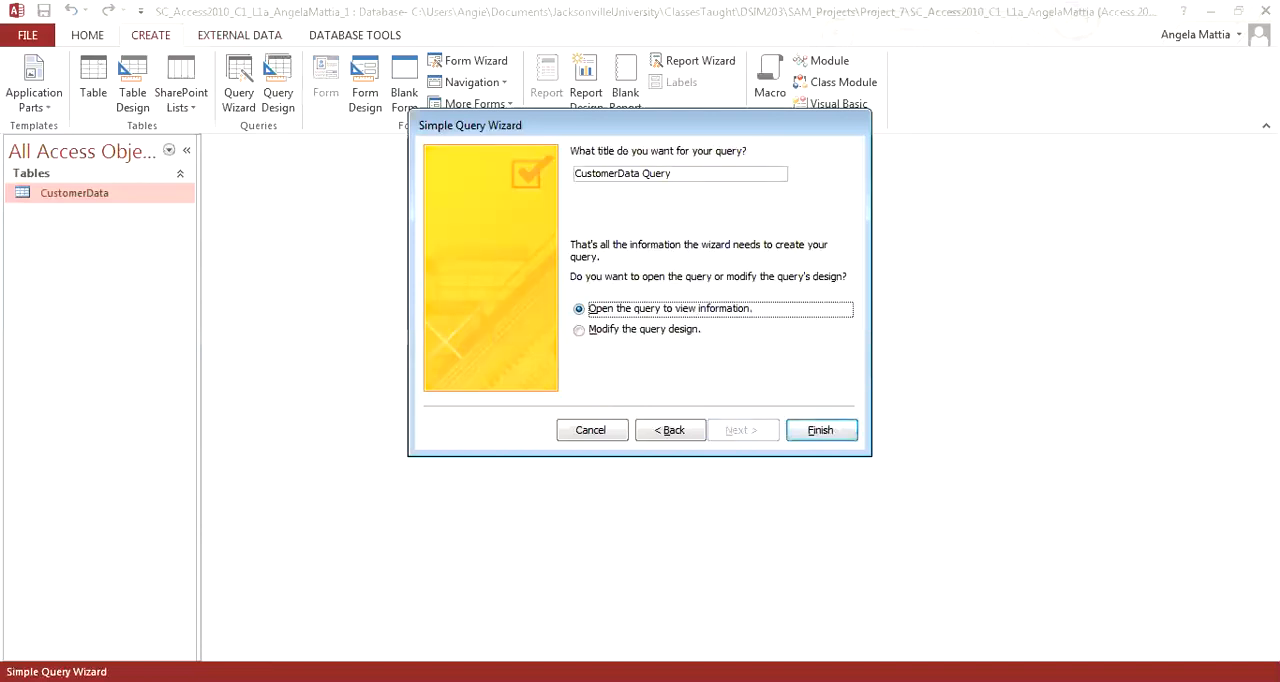
left_click(820, 430)
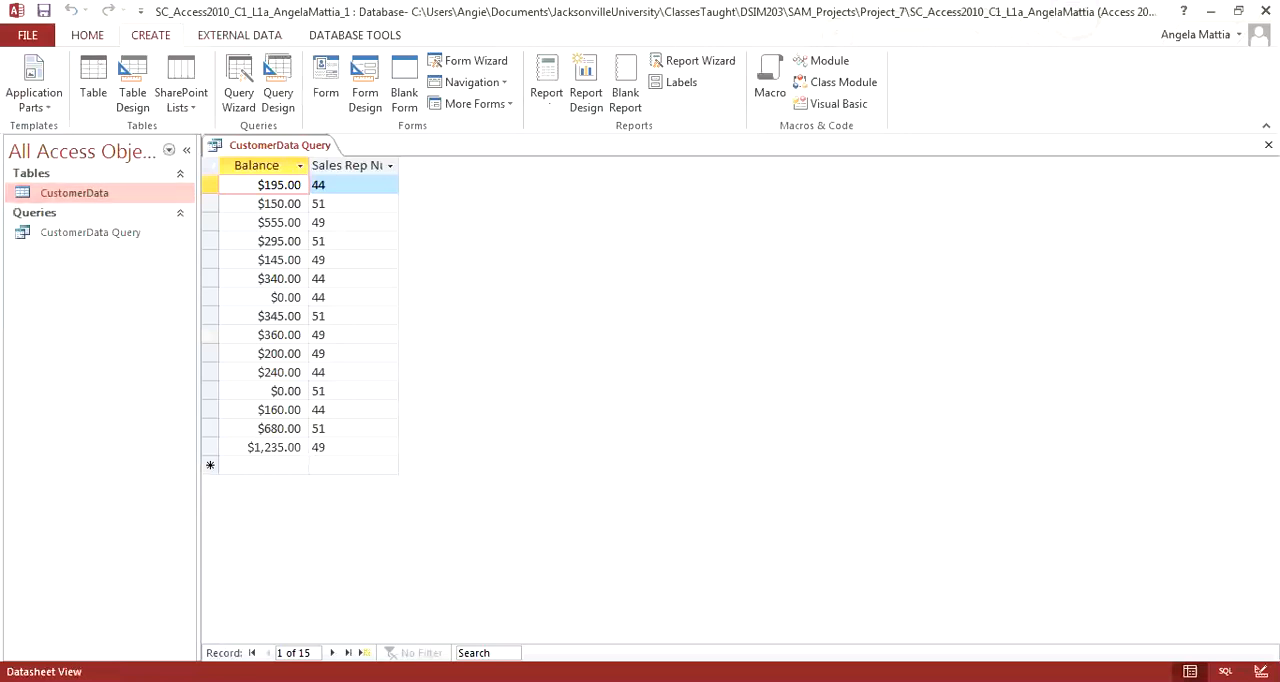
Step: In the query's Design view, show totals, total Balance with Sum grouped by Sales Rep Number, and run the query
left_click(87, 35)
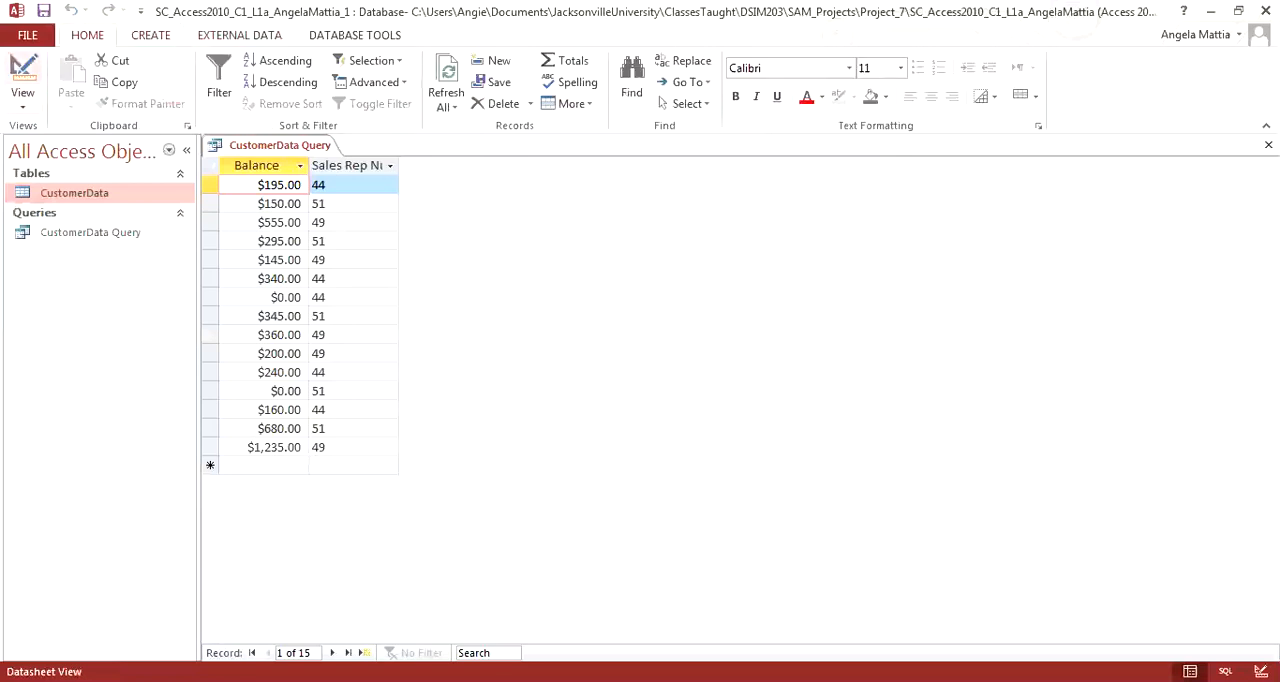
left_click(23, 72)
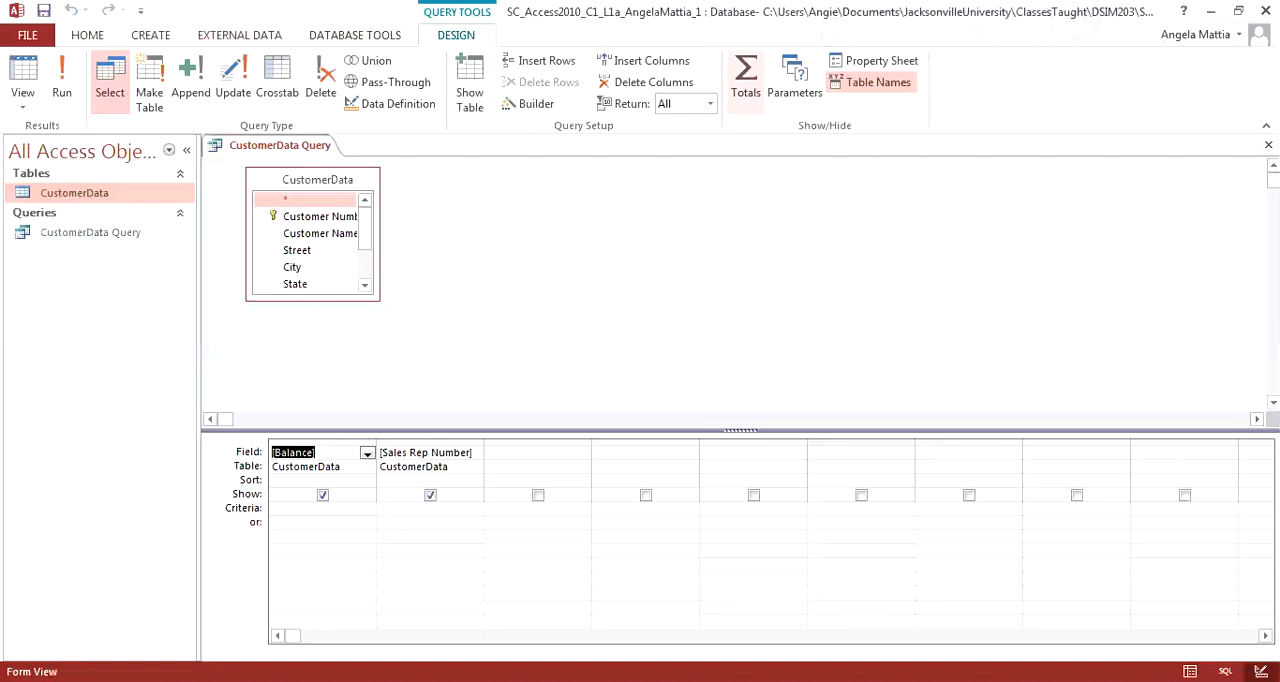
left_click(745, 80)
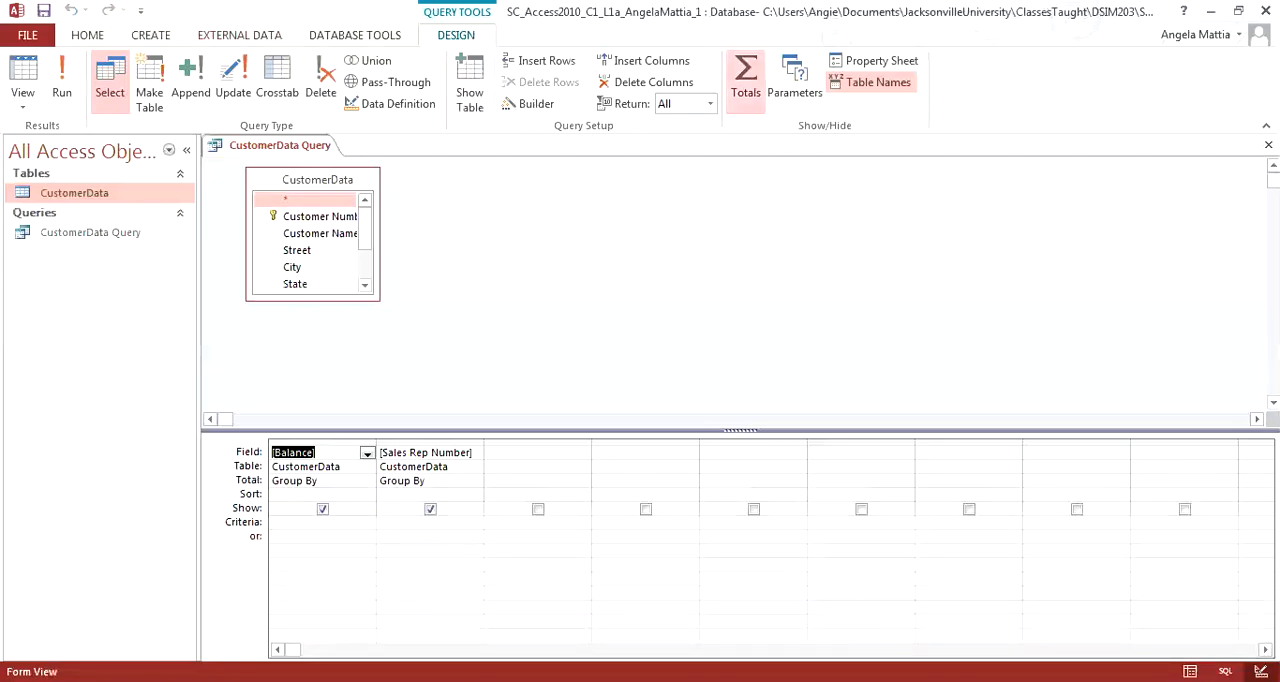
left_click(367, 481)
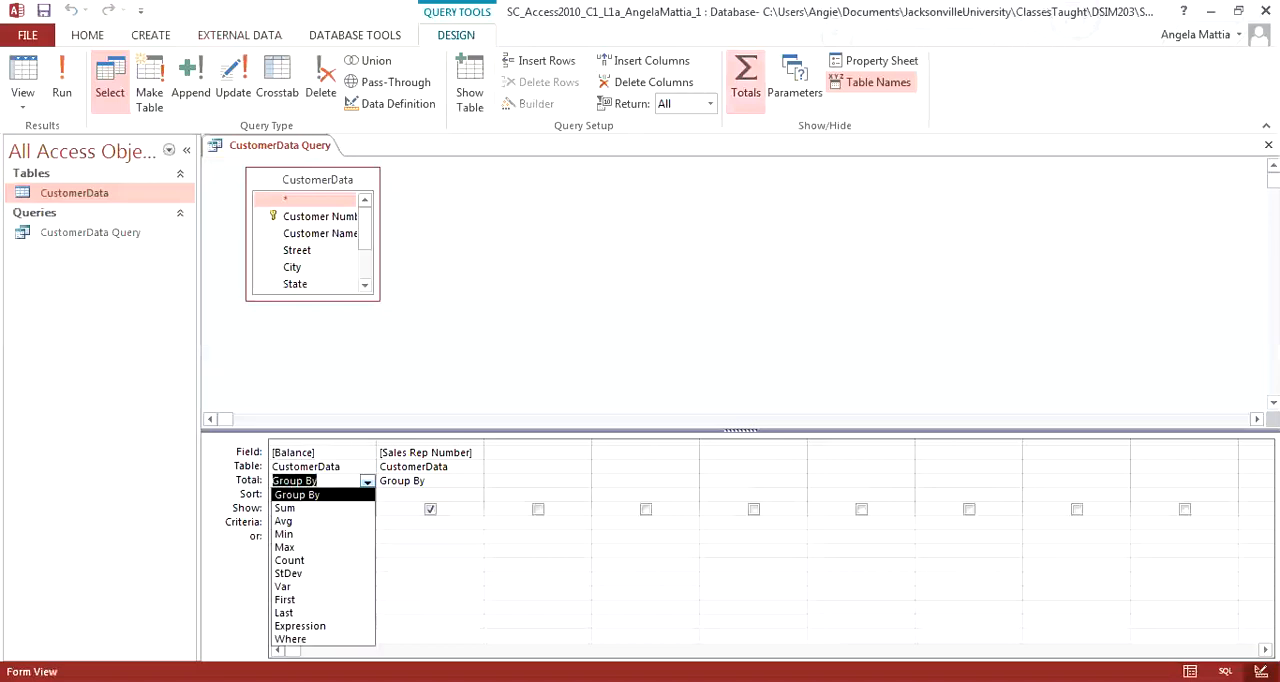
left_click(322, 508)
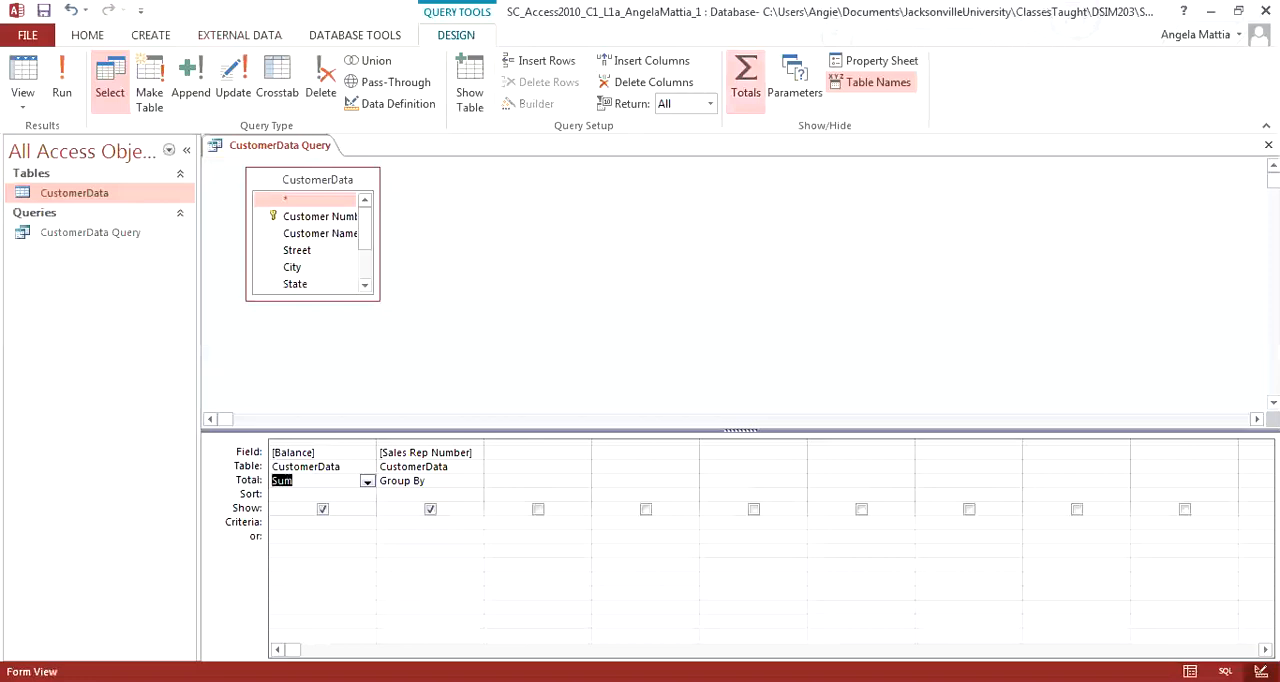
left_click(62, 80)
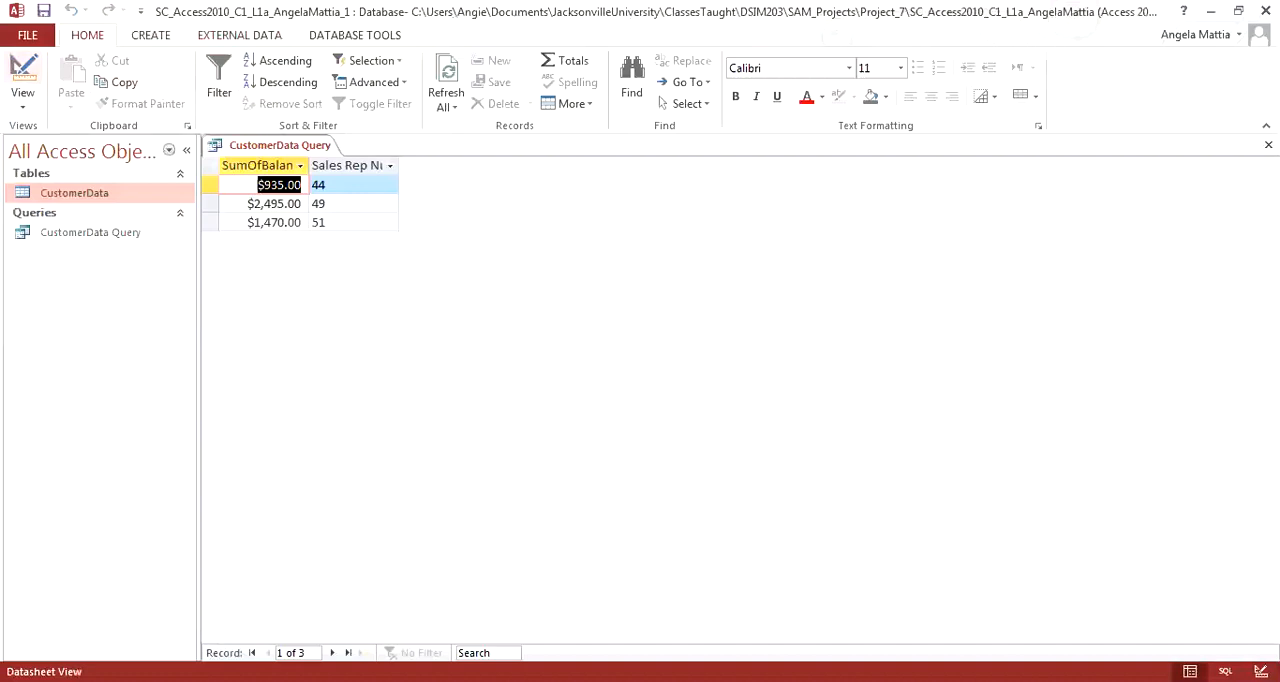
Step: Add the City field as a further grouping column in the query design and run the query
left_click(22, 78)
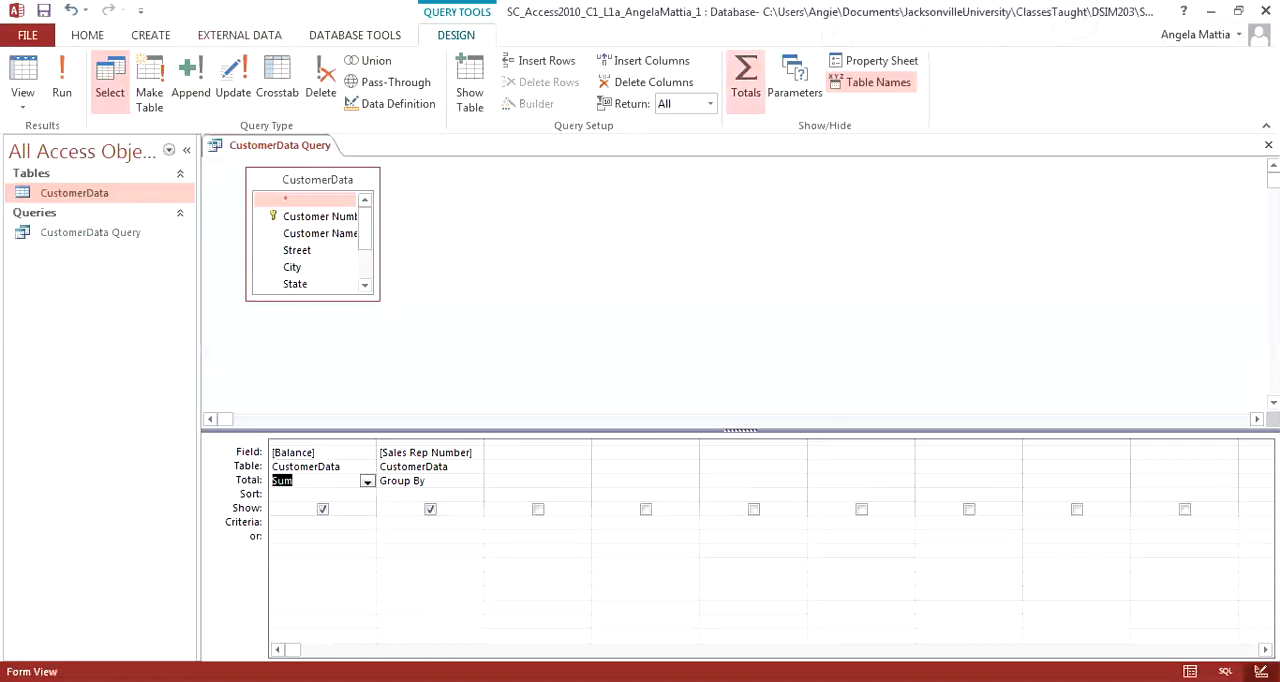
double_click(292, 267)
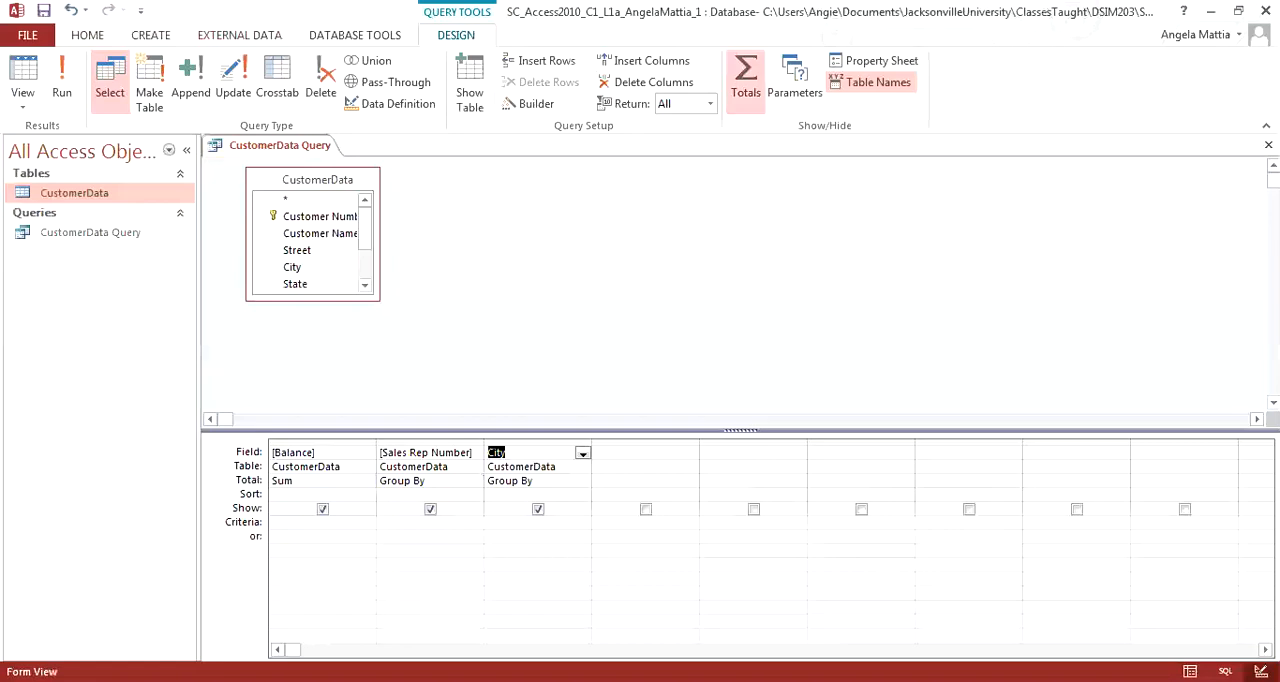
left_click(62, 85)
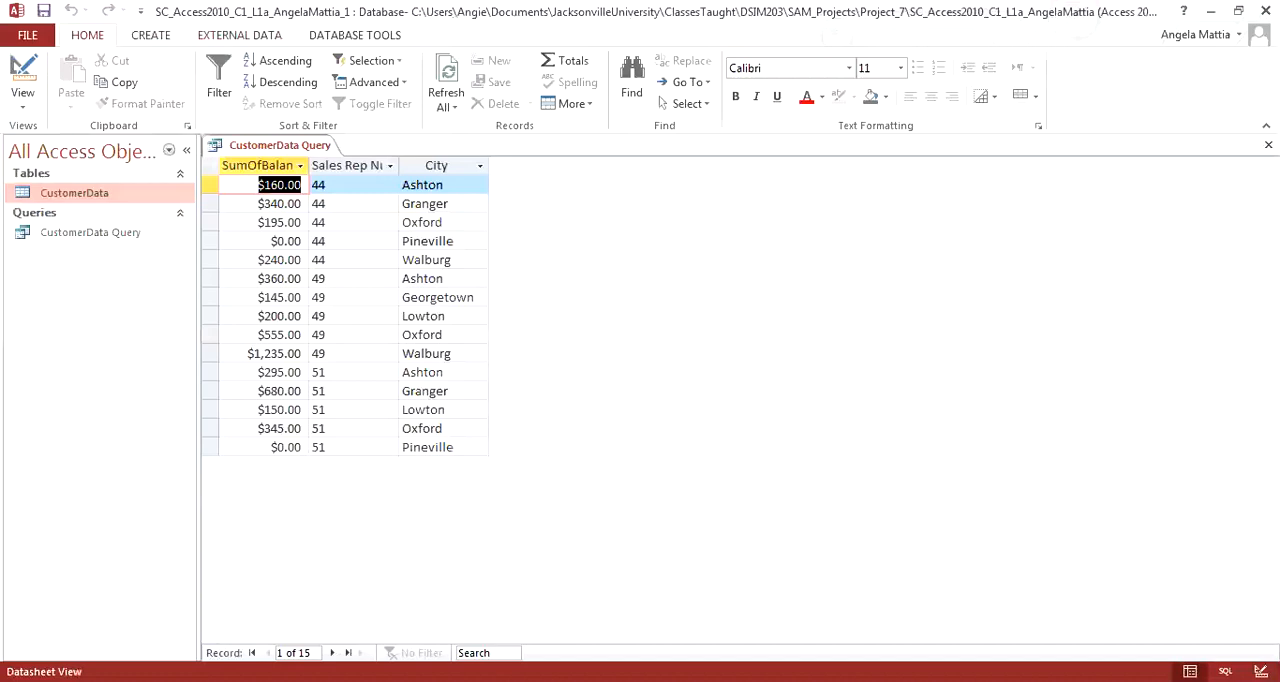
Step: Return to the query's Design view and delete the City column from the design grid
left_click(23, 70)
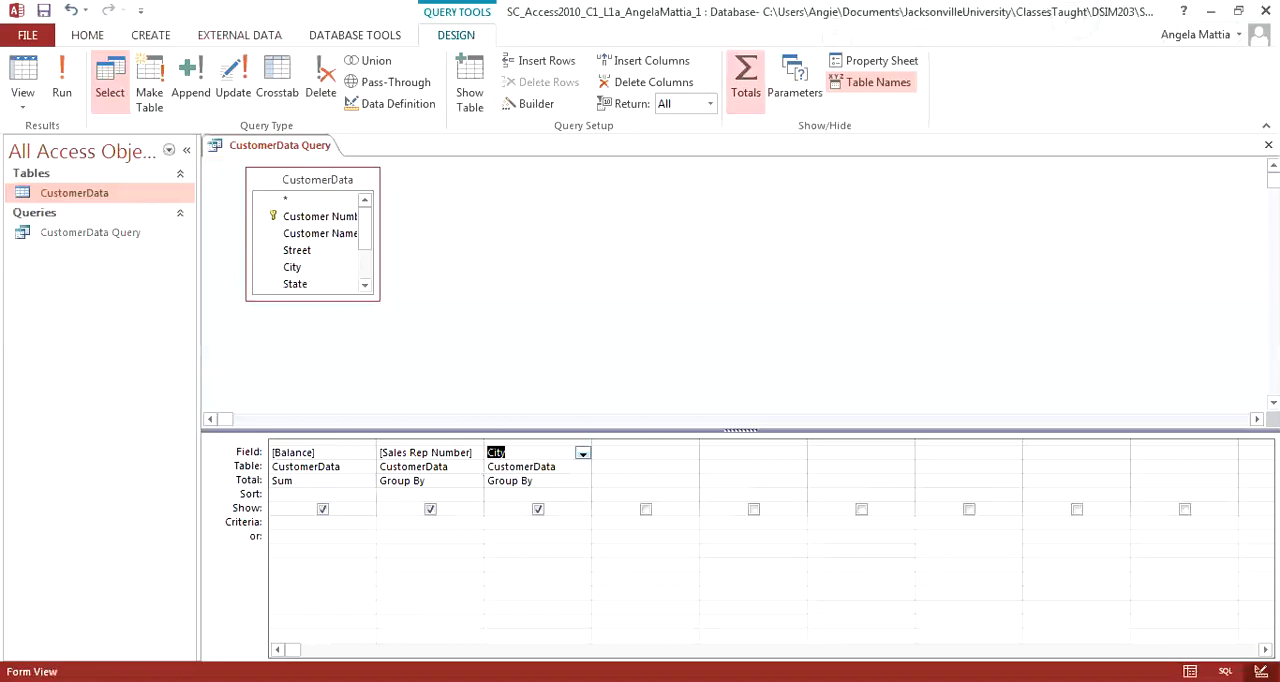
left_click(538, 442)
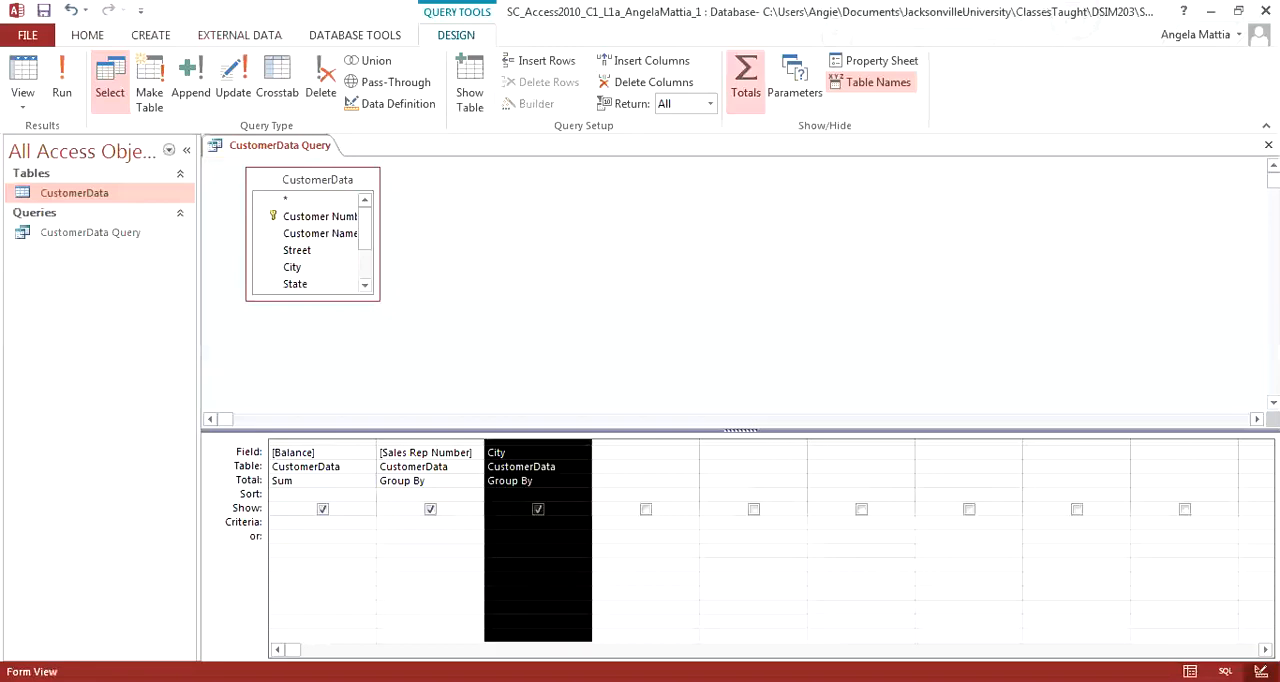
right_click(528, 446)
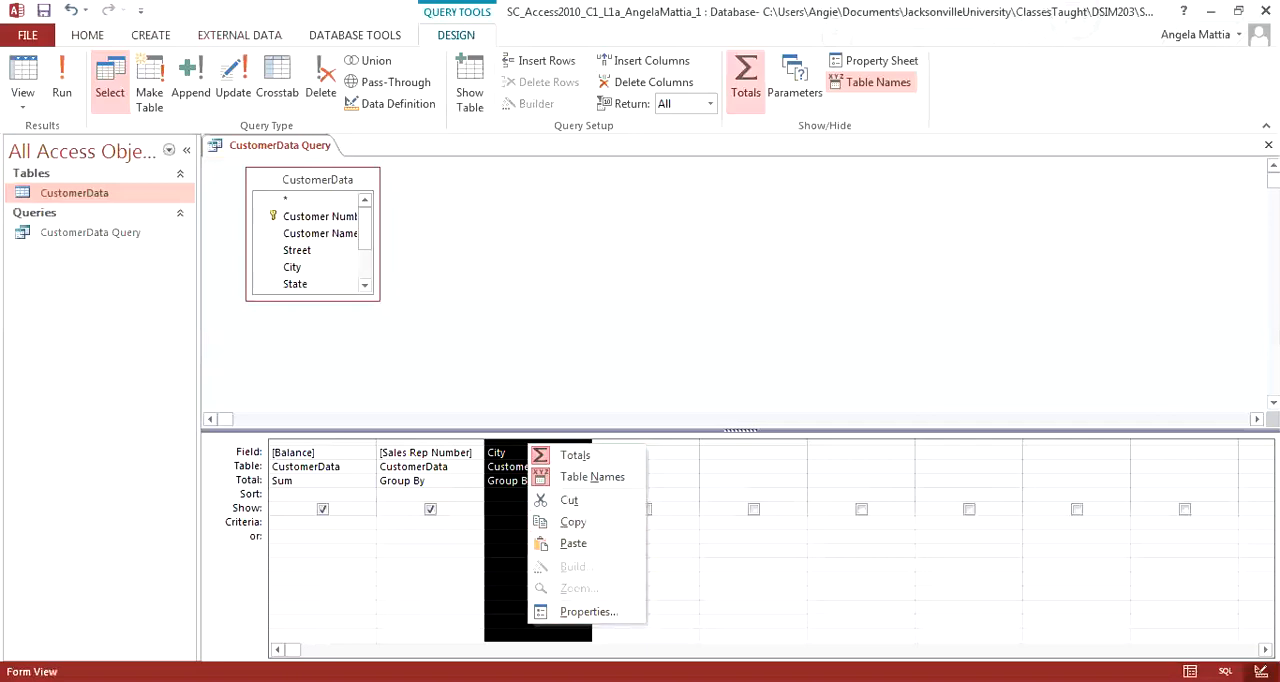
key("Escape")
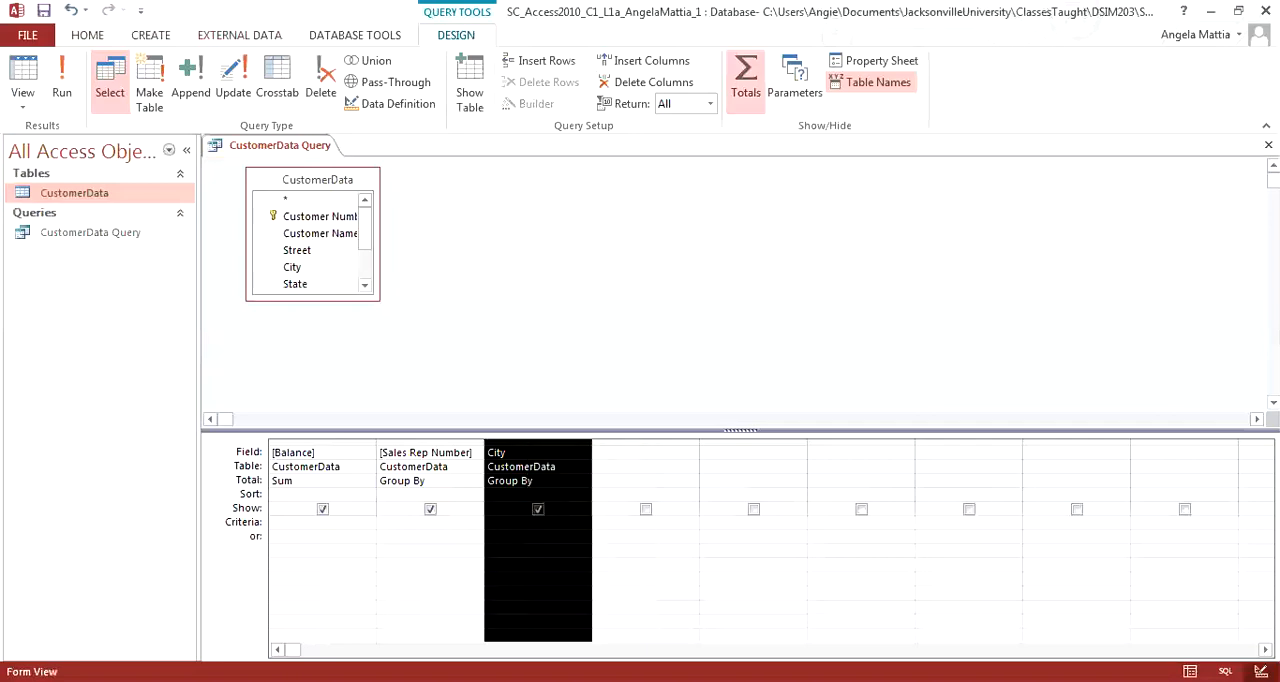
key("Delete")
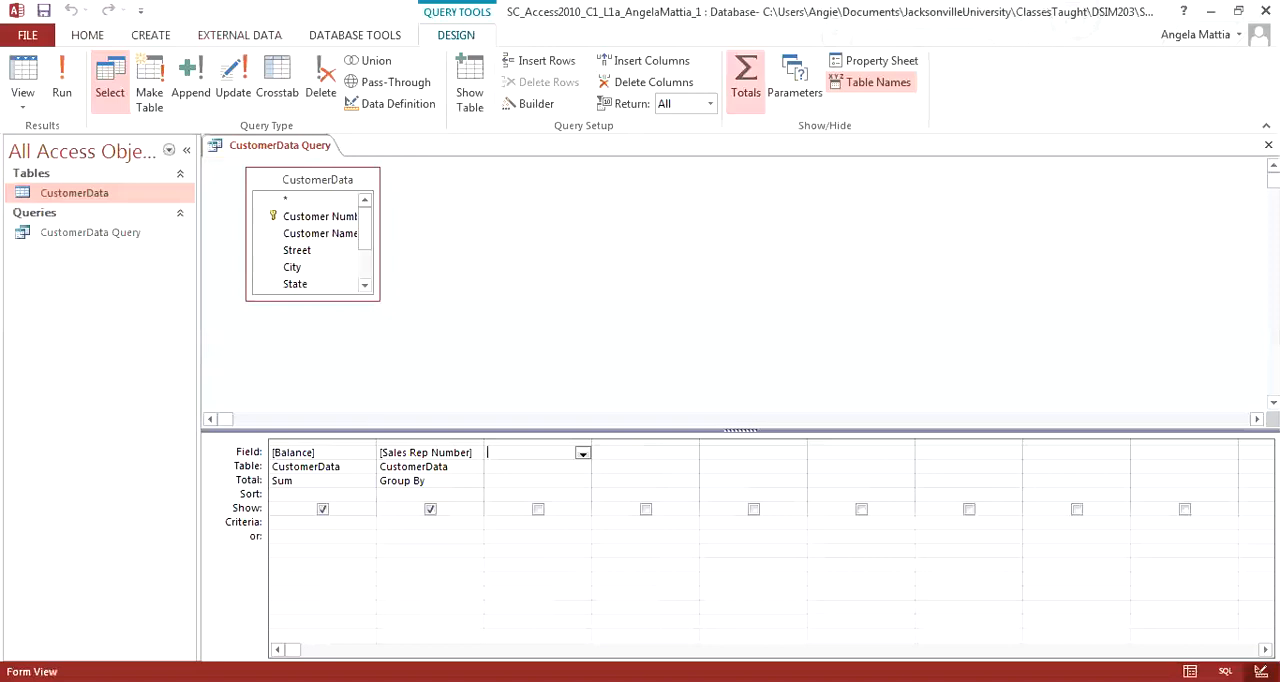
Step: Add the State field as a grouping column in the query design and run the query
scroll(310, 269, "down", 1)
double_click(295, 269)
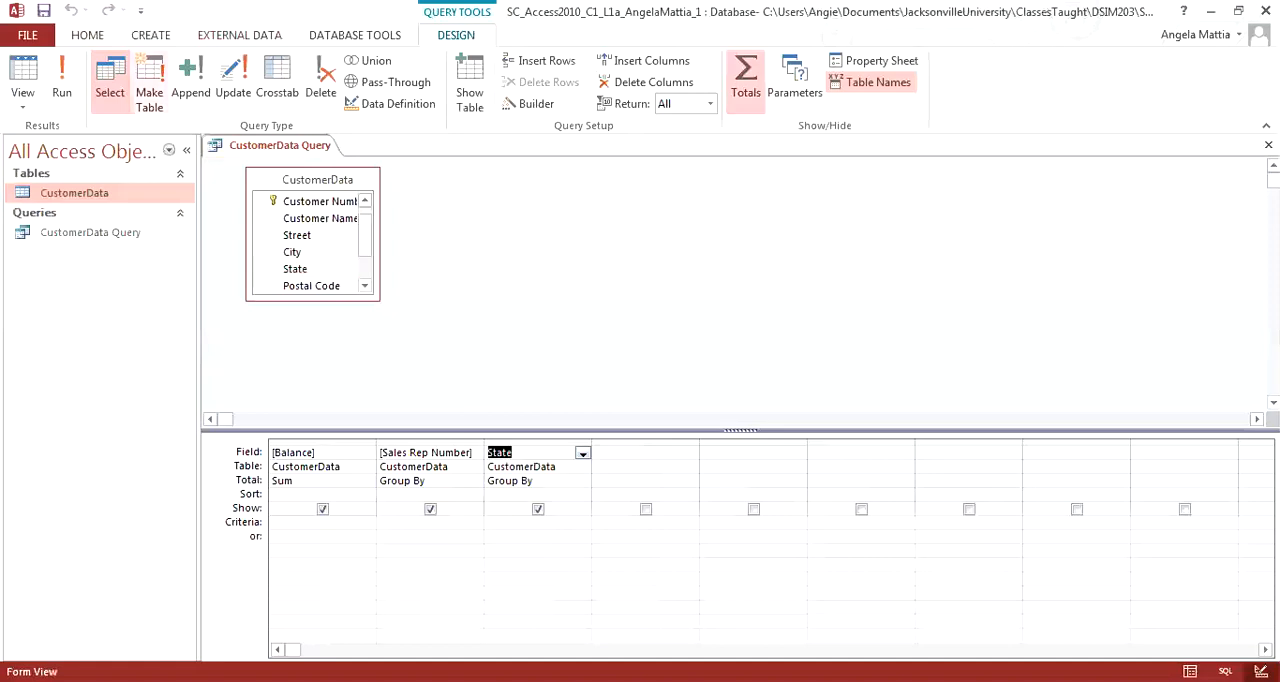
left_click(62, 82)
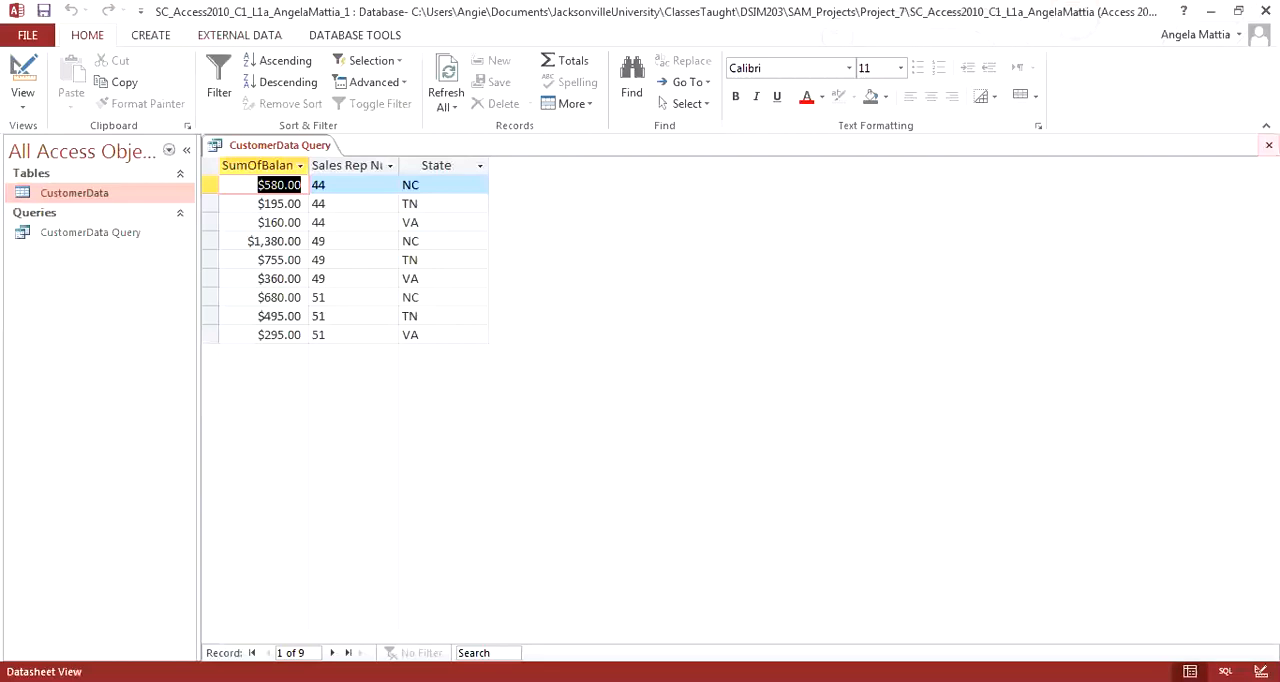
Step: Close CustomerData Query and save the changes to its design
left_click(1268, 144)
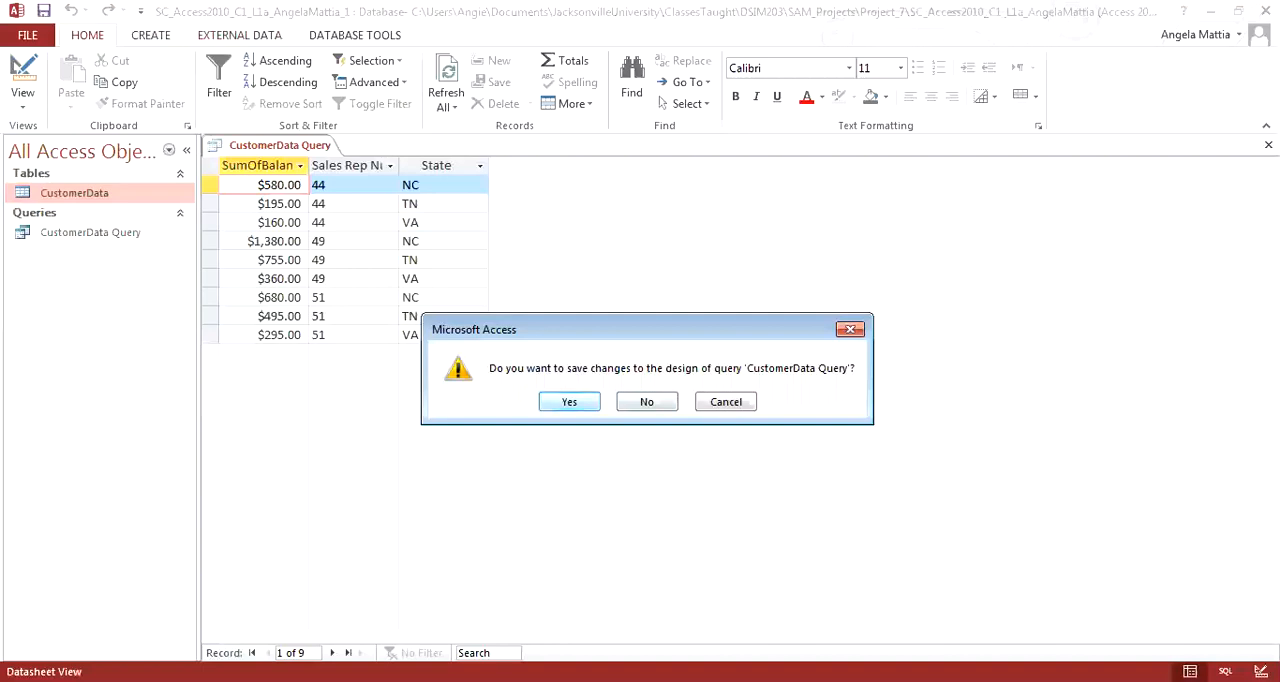
key("Return")
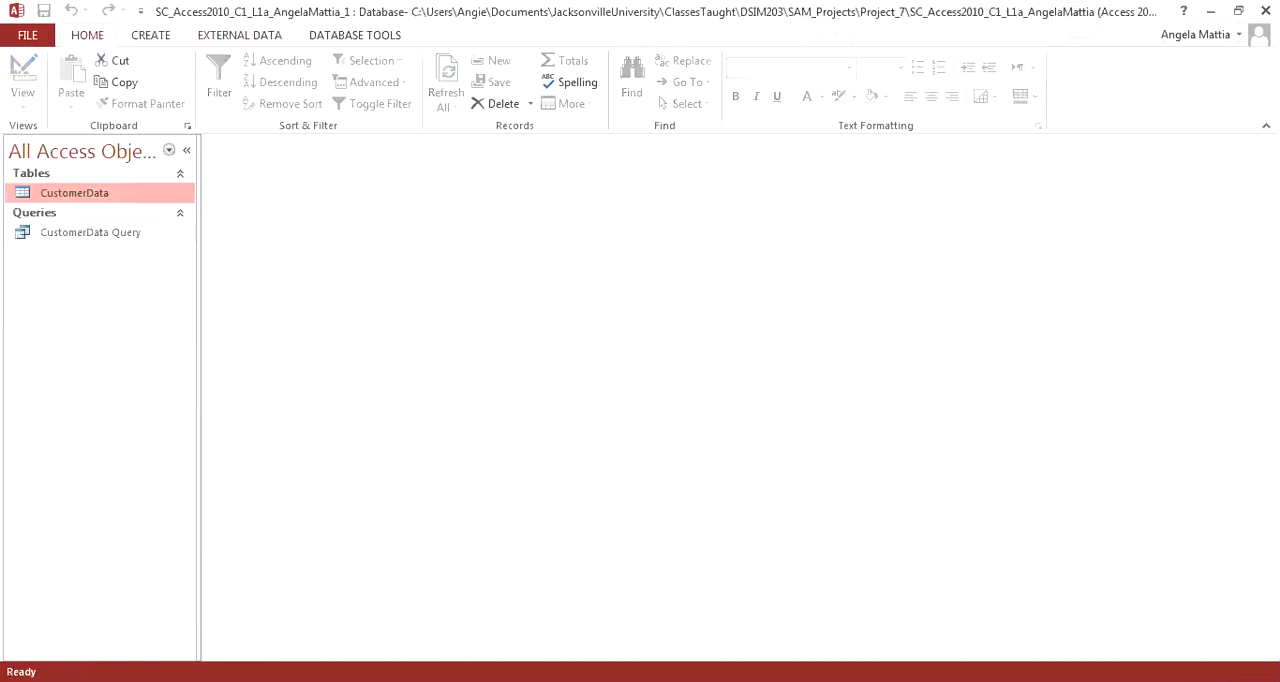
Step: Reopen CustomerData Query in Design view, set the Sales Rep Number criterion to 49, and run the query
double_click(98, 234)
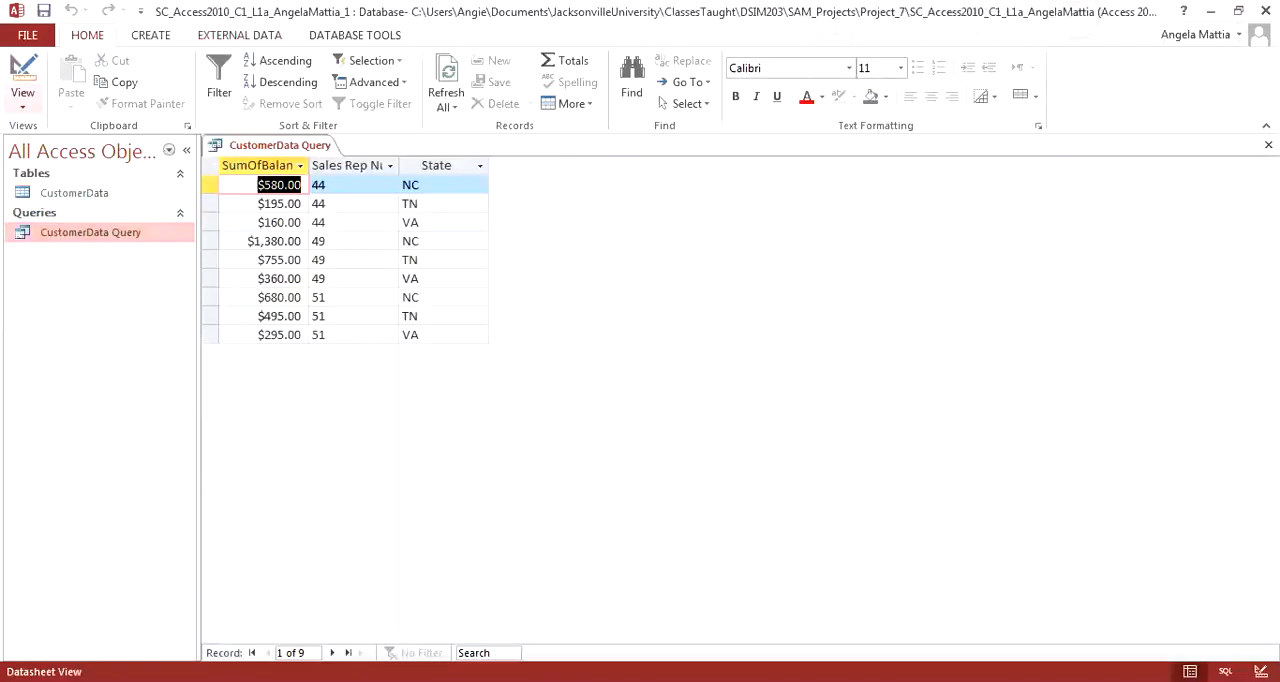
left_click(23, 70)
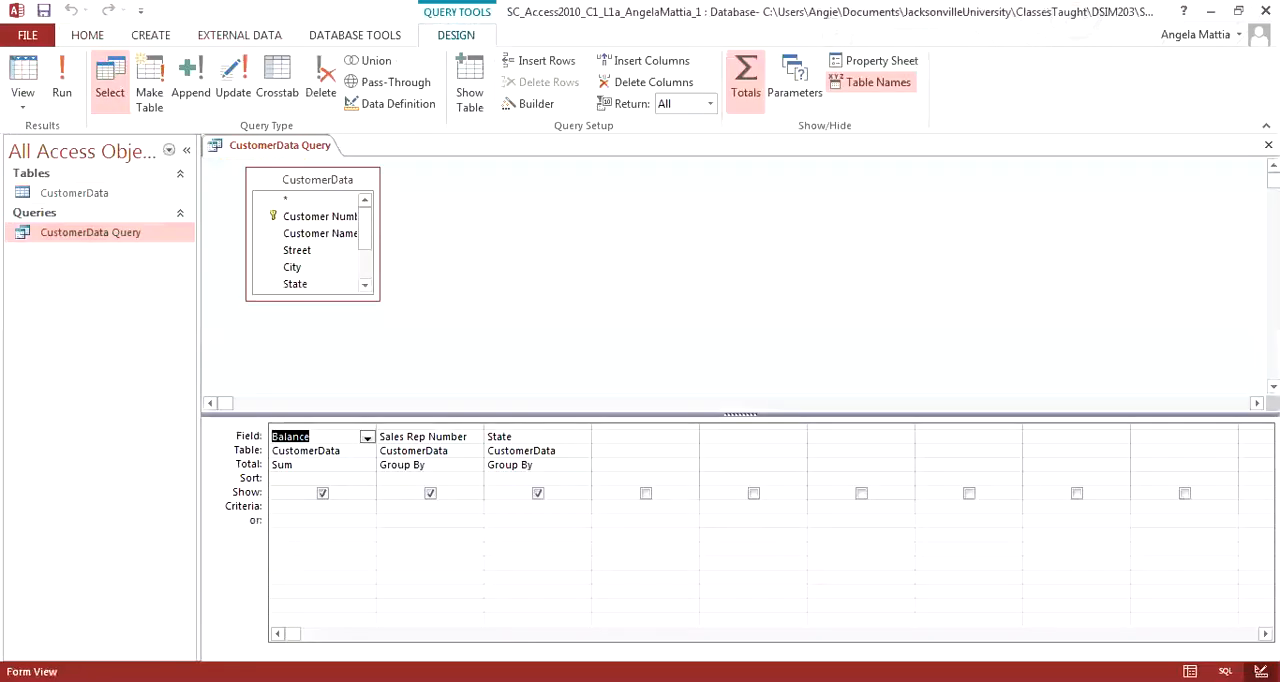
left_click(413, 507)
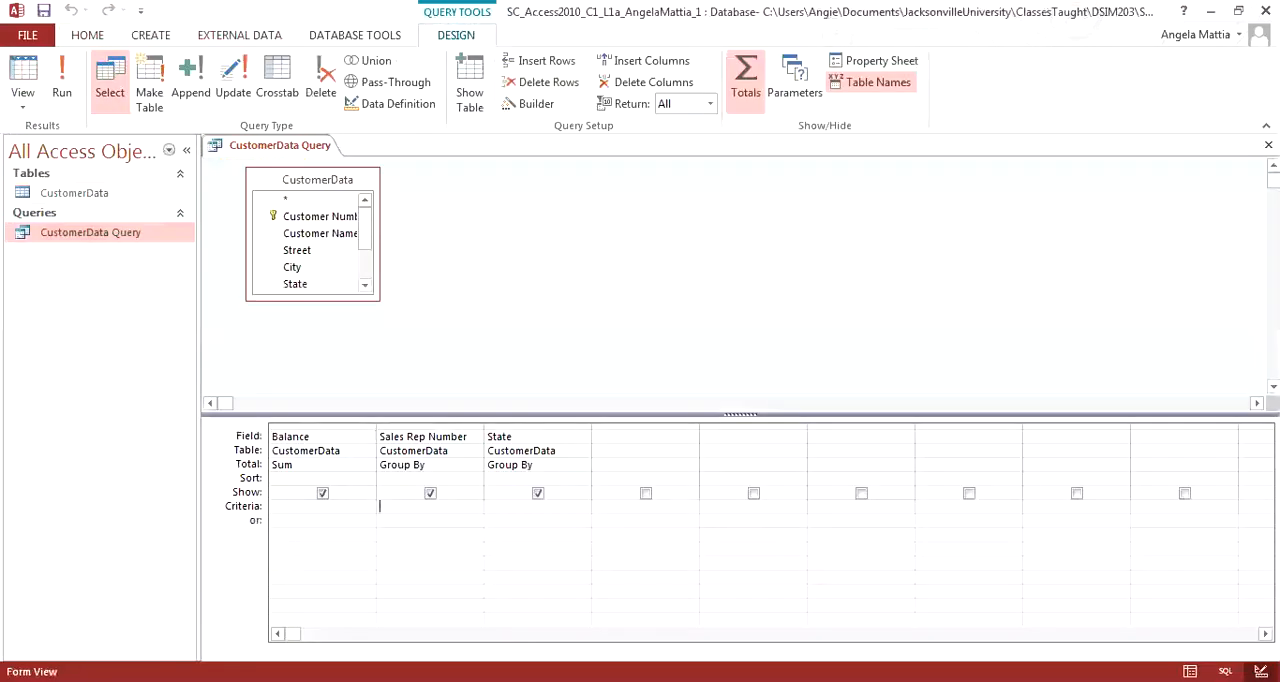
type("49")
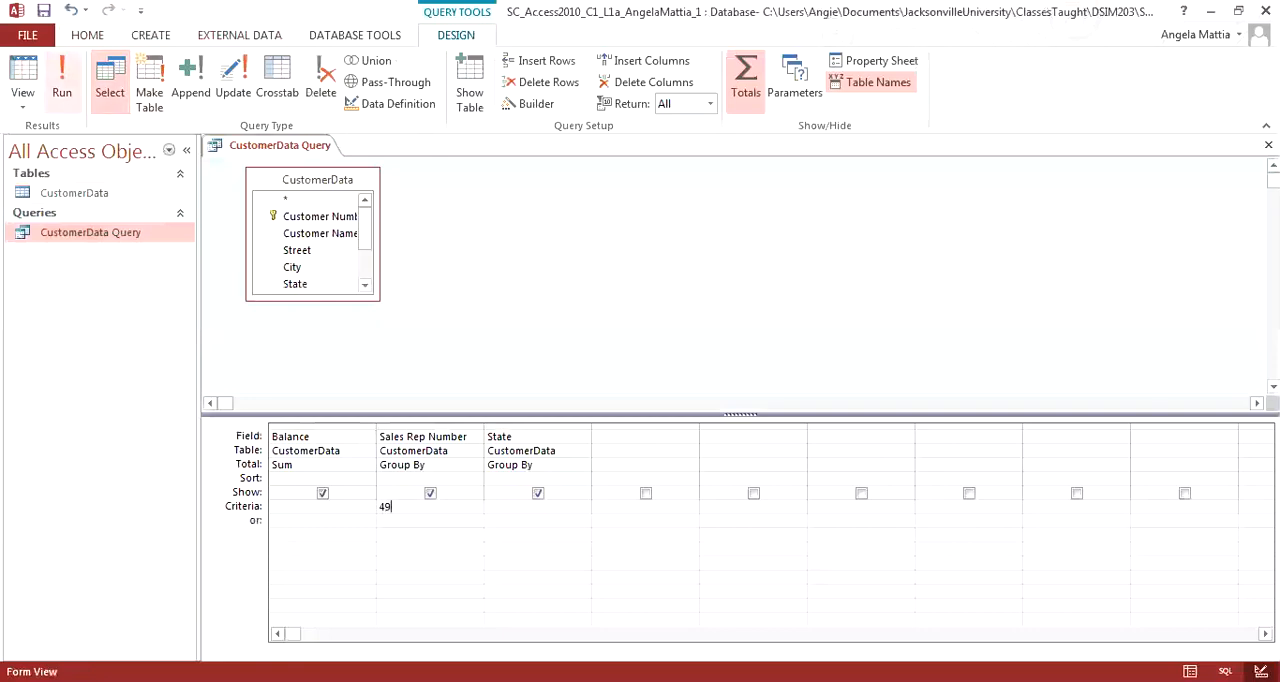
left_click(62, 85)
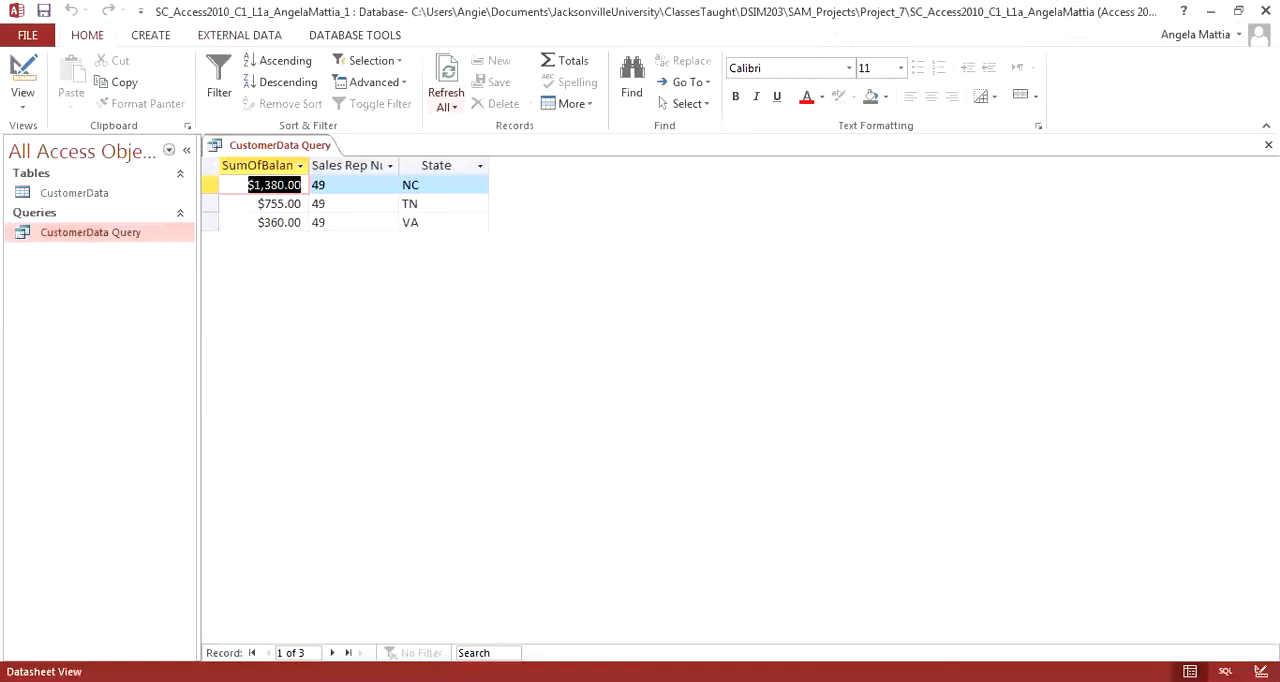
Step: Close CustomerData Query without saving the design changes
left_click(1268, 145)
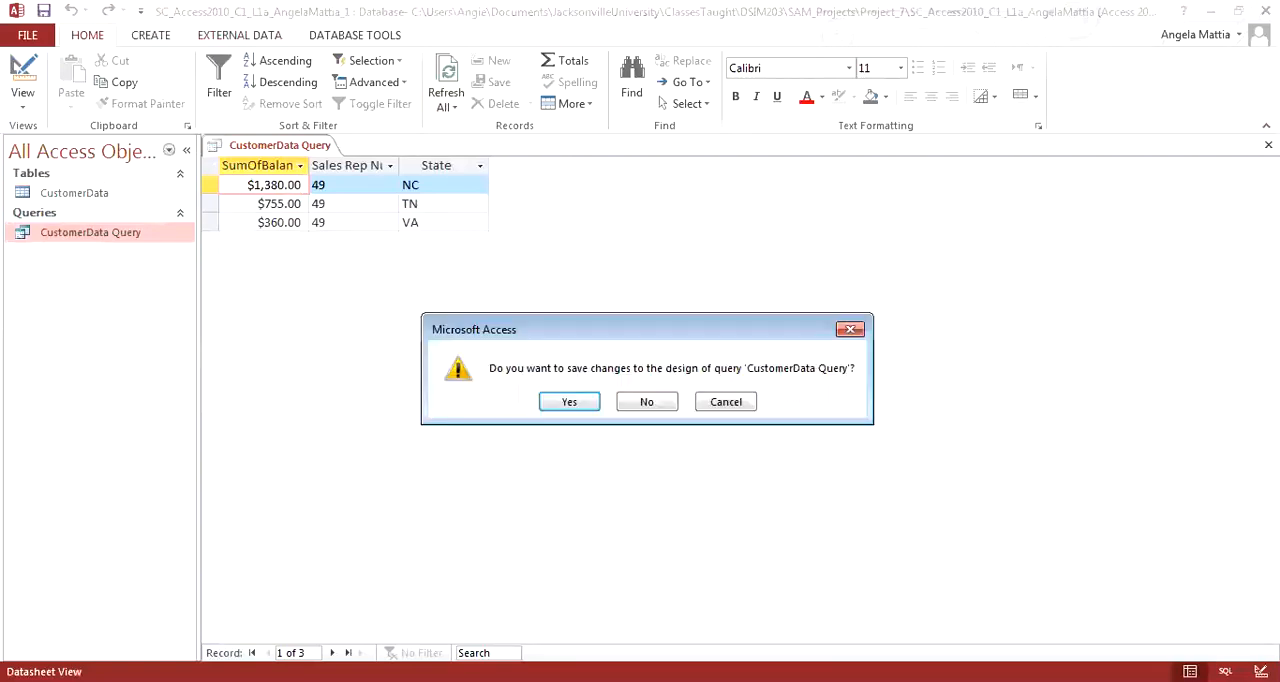
left_click(647, 402)
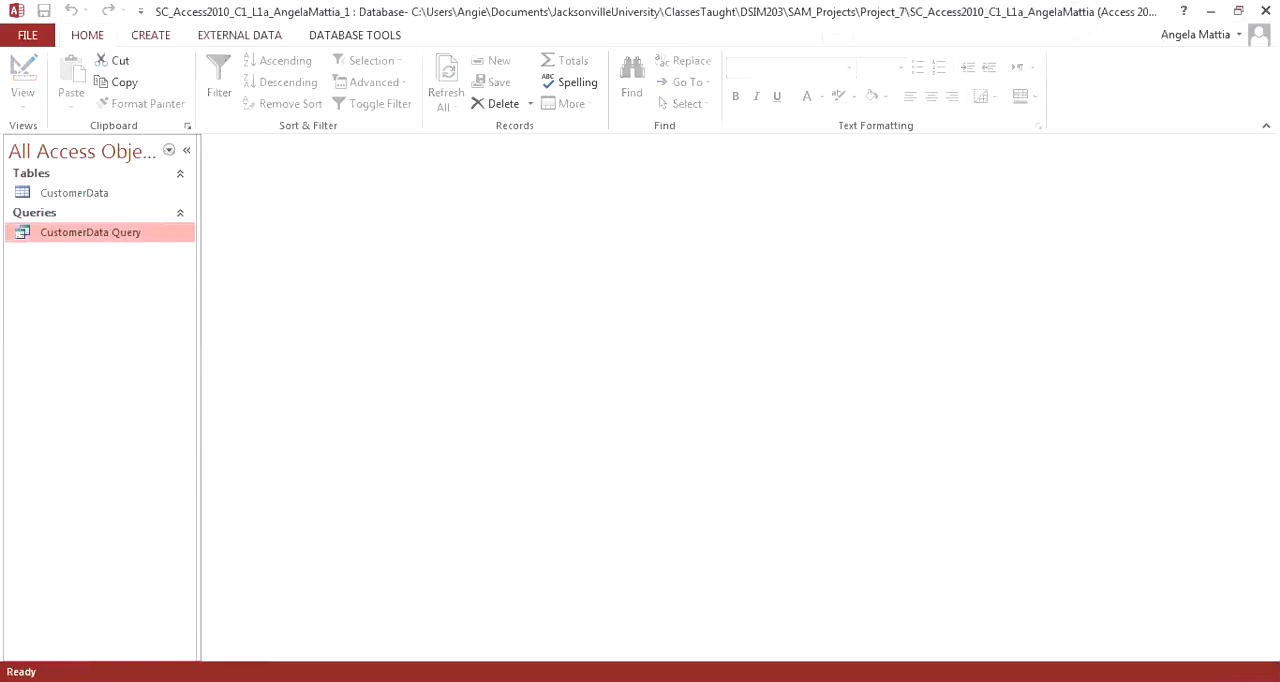
Step: Start a new form with the Form Wizard and choose the CustomerData table as its source
left_click(150, 35)
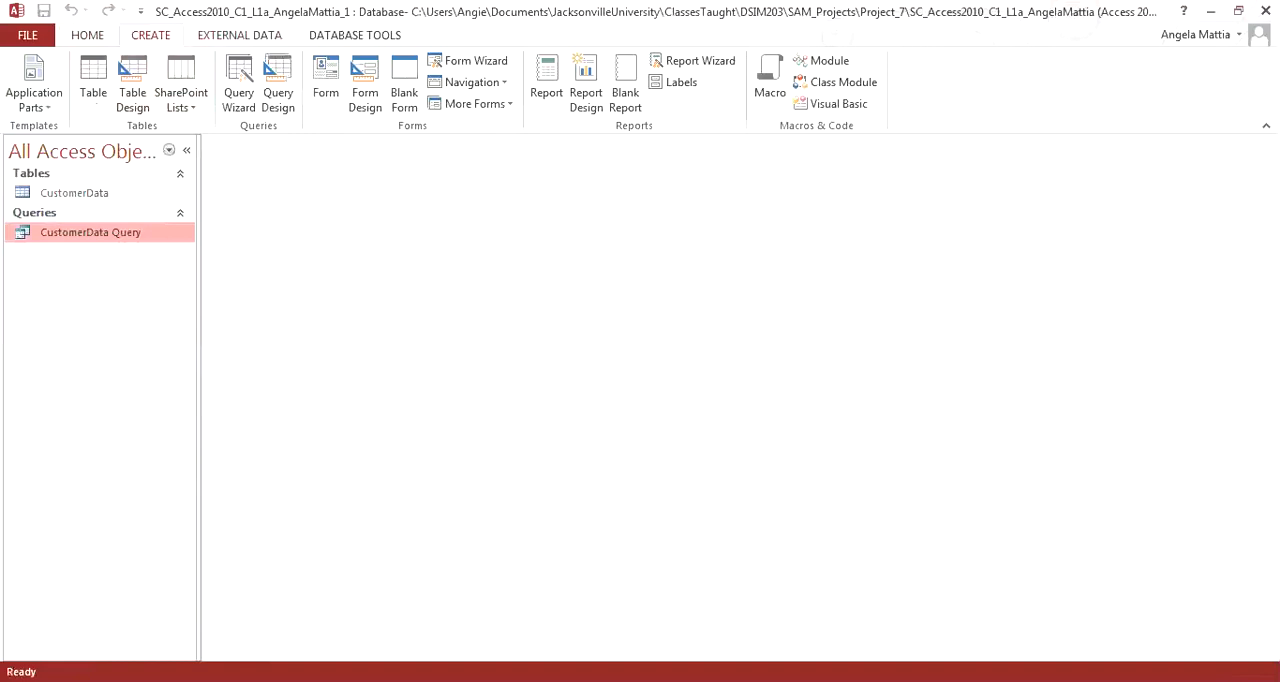
left_click(468, 60)
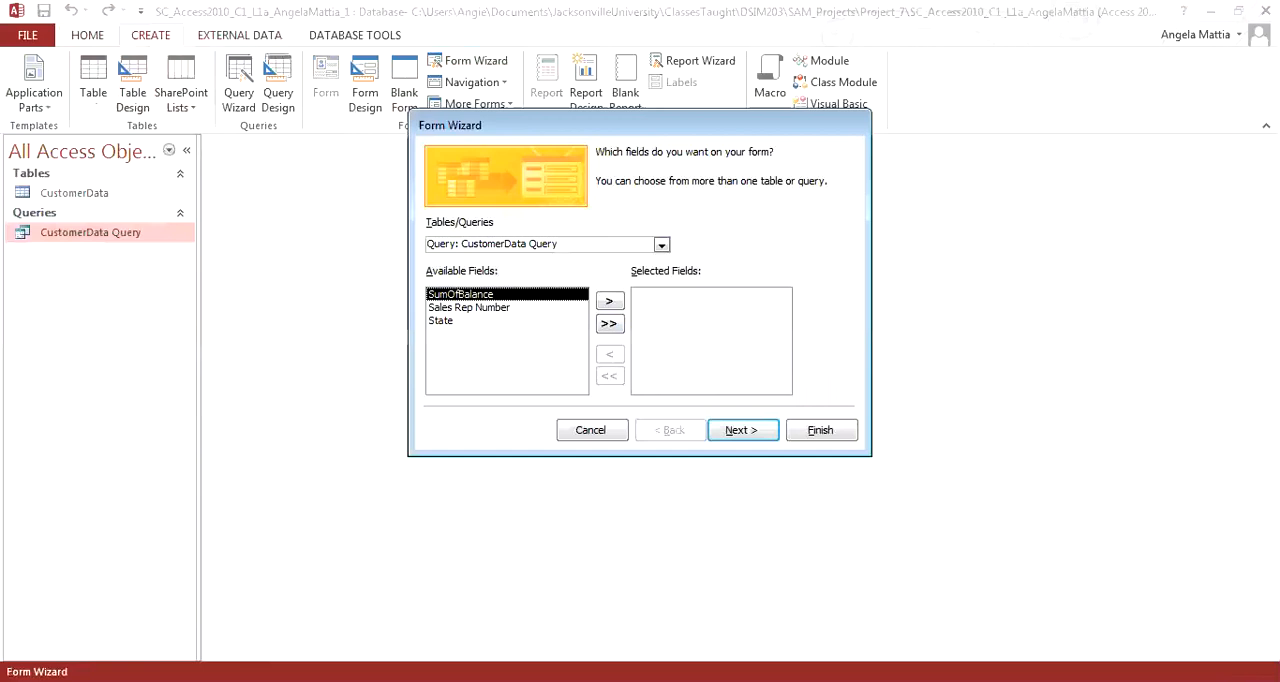
left_click(662, 245)
left_click(540, 260)
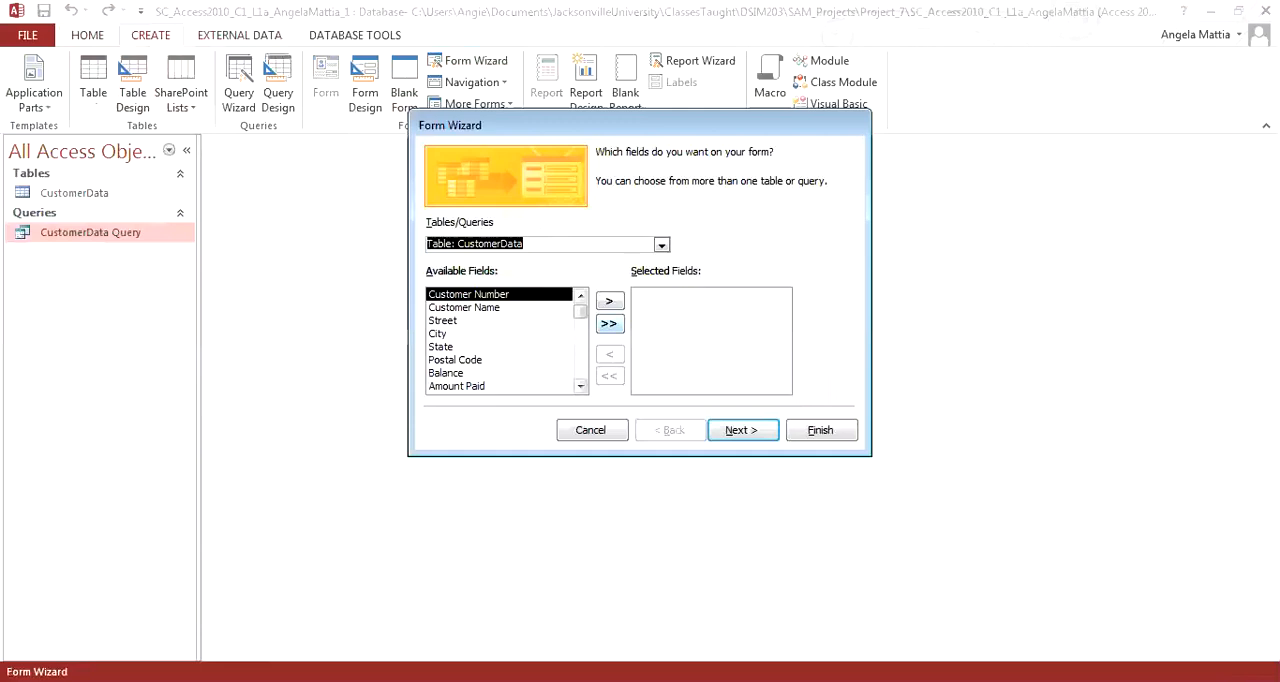
Step: Add all CustomerData fields to the form and finish the wizard with its default settings
left_click(609, 323)
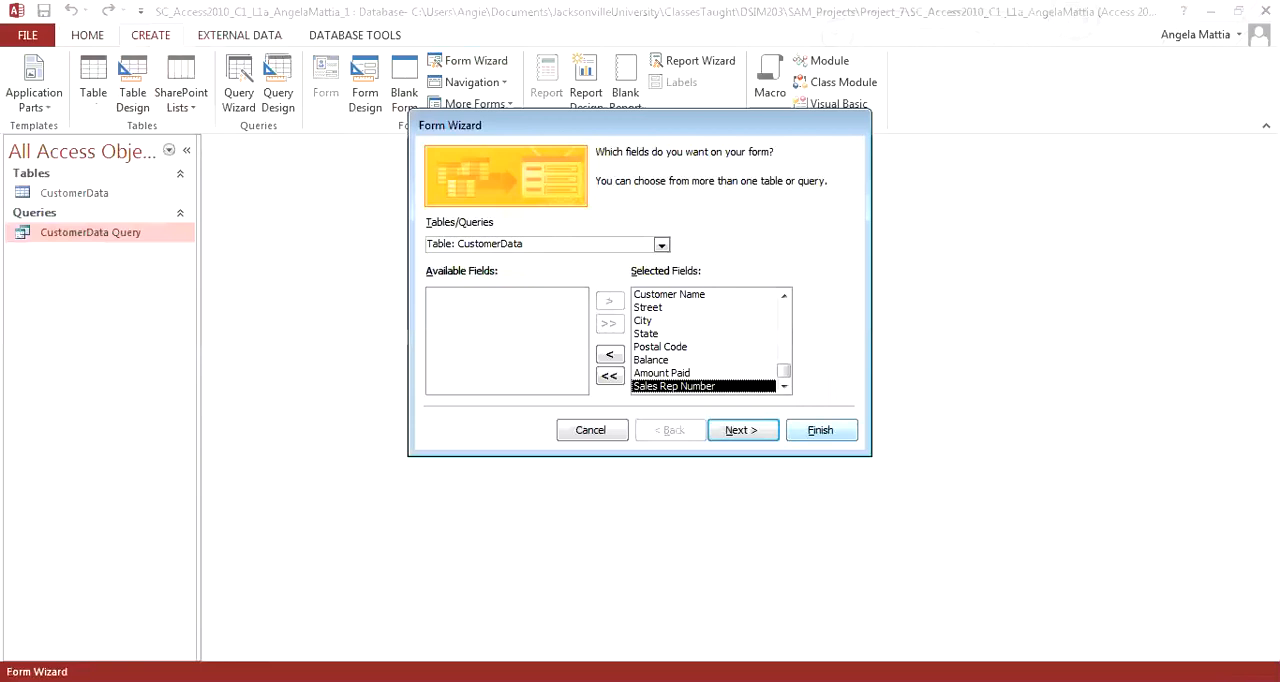
left_click(820, 430)
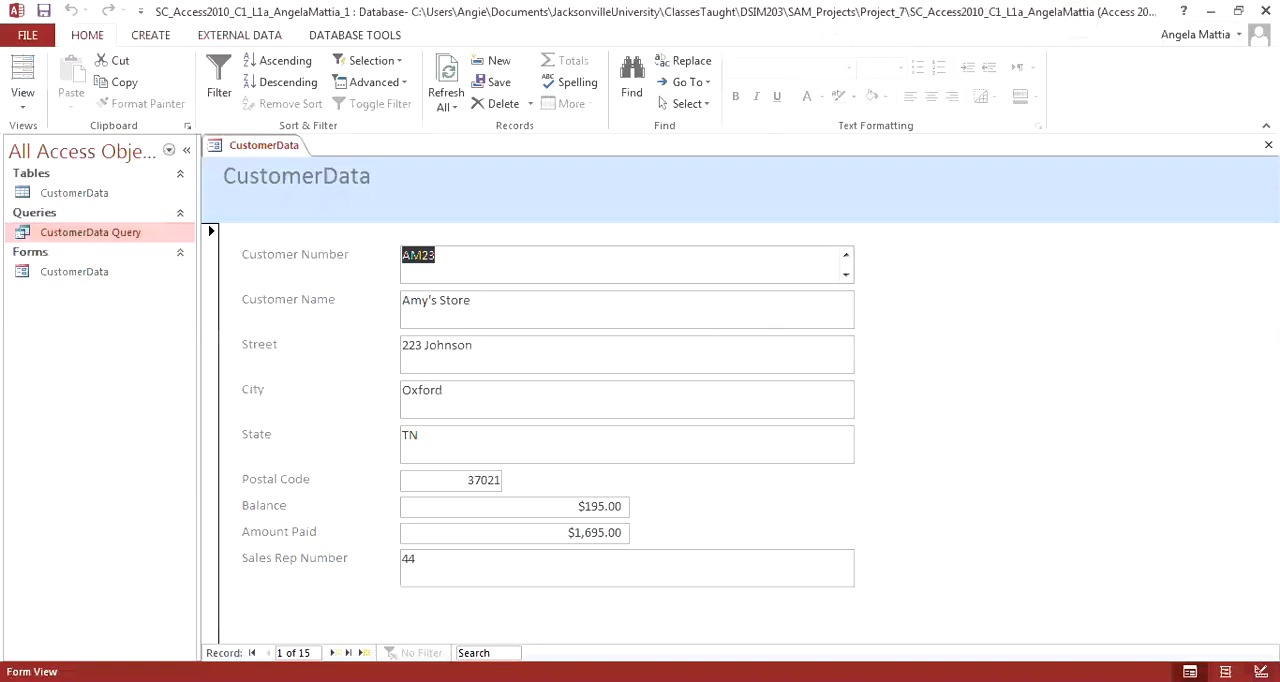
Step: Browse forward through several records in the CustomerData form, go to a new blank record, and close the form
left_click(331, 652)
left_click(331, 652)
left_click(331, 652)
left_click(331, 652)
left_click(331, 652)
left_click(331, 652)
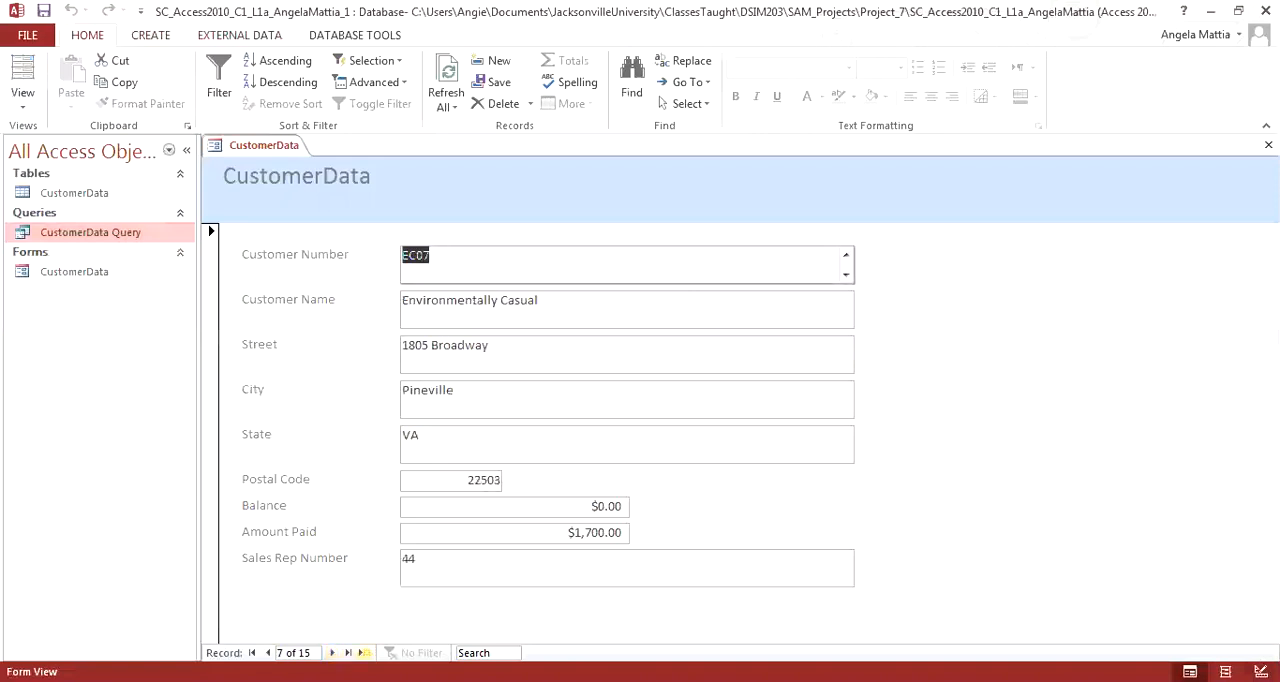
left_click(364, 653)
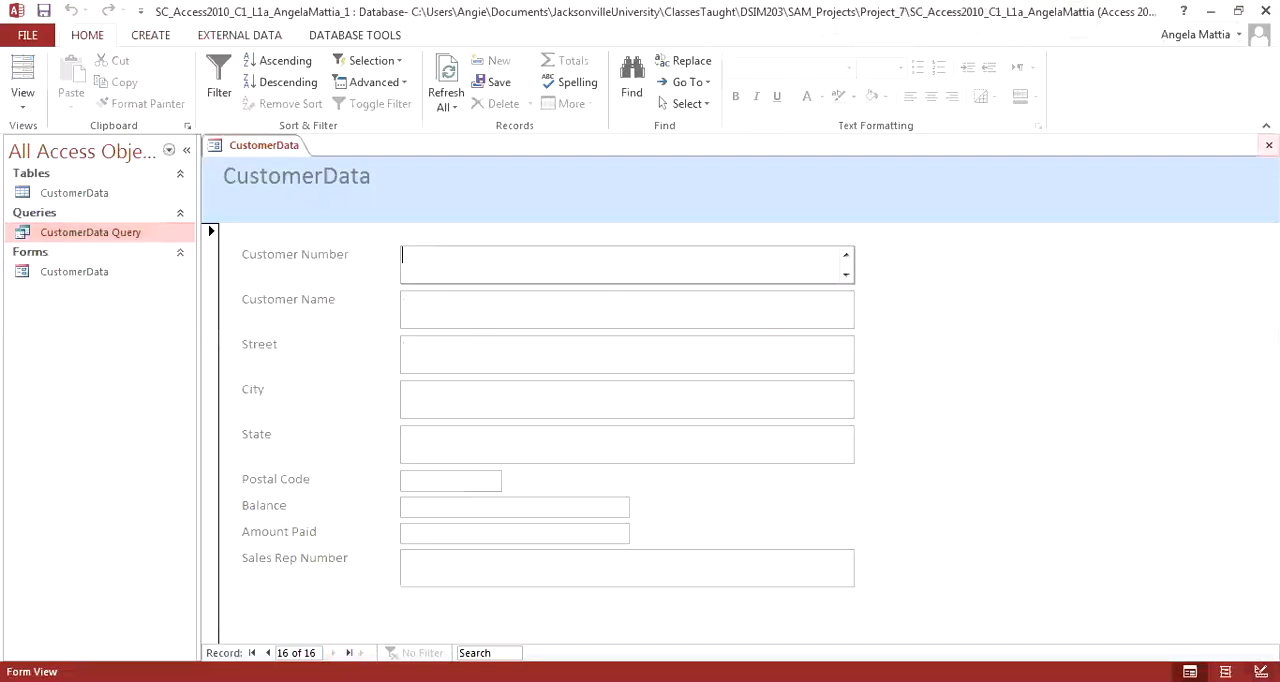
left_click(1268, 145)
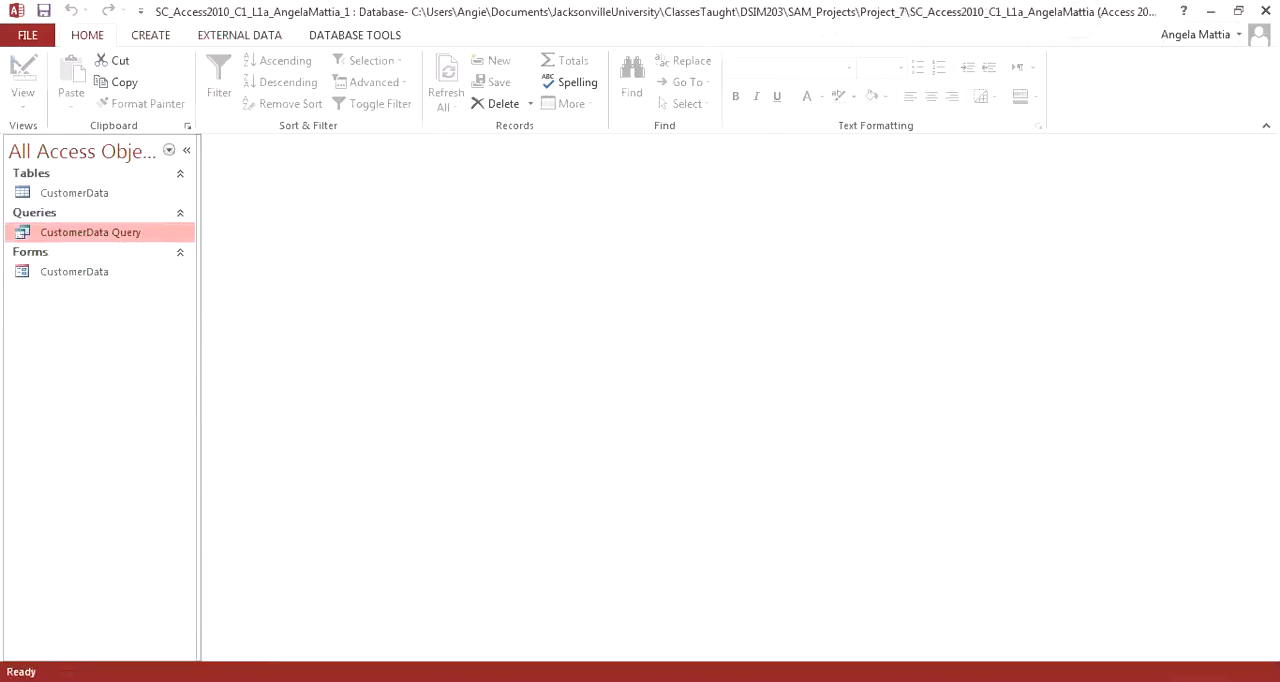
Step: Start a Report Wizard report from the CustomerData table with the fields Customer Name, State, Amount Paid and Sales Rep Number
left_click(151, 35)
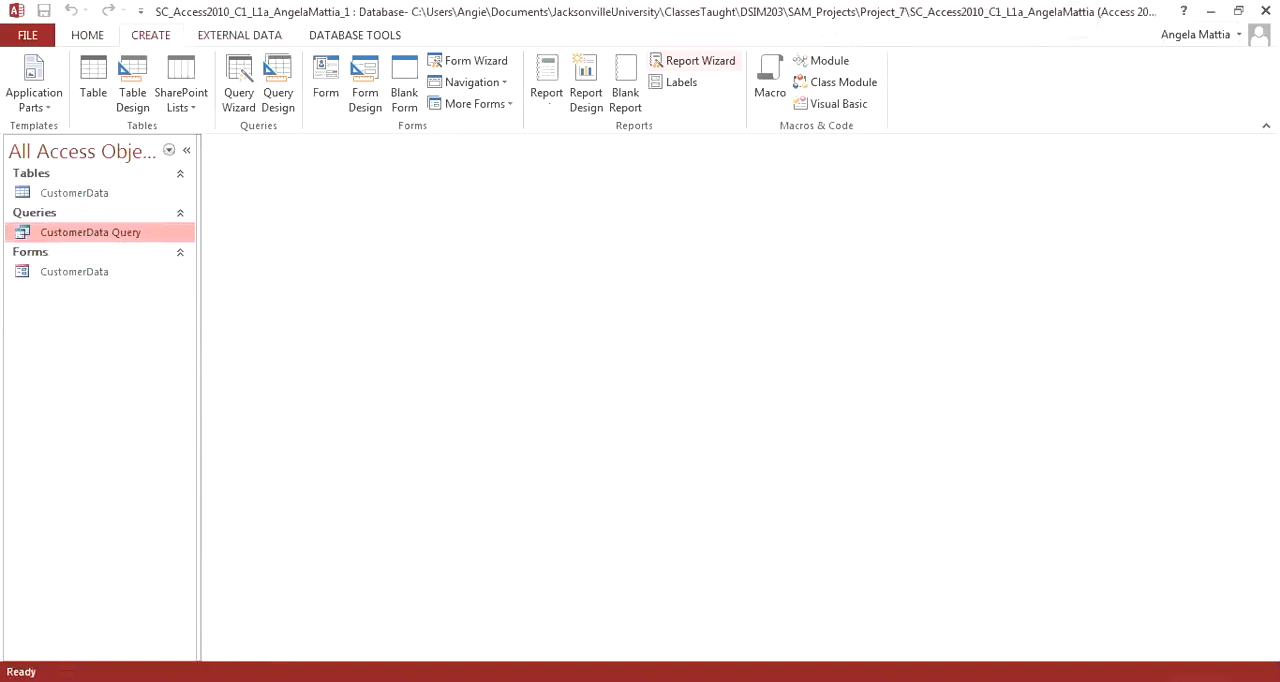
left_click(692, 61)
left_click(662, 245)
left_click(490, 260)
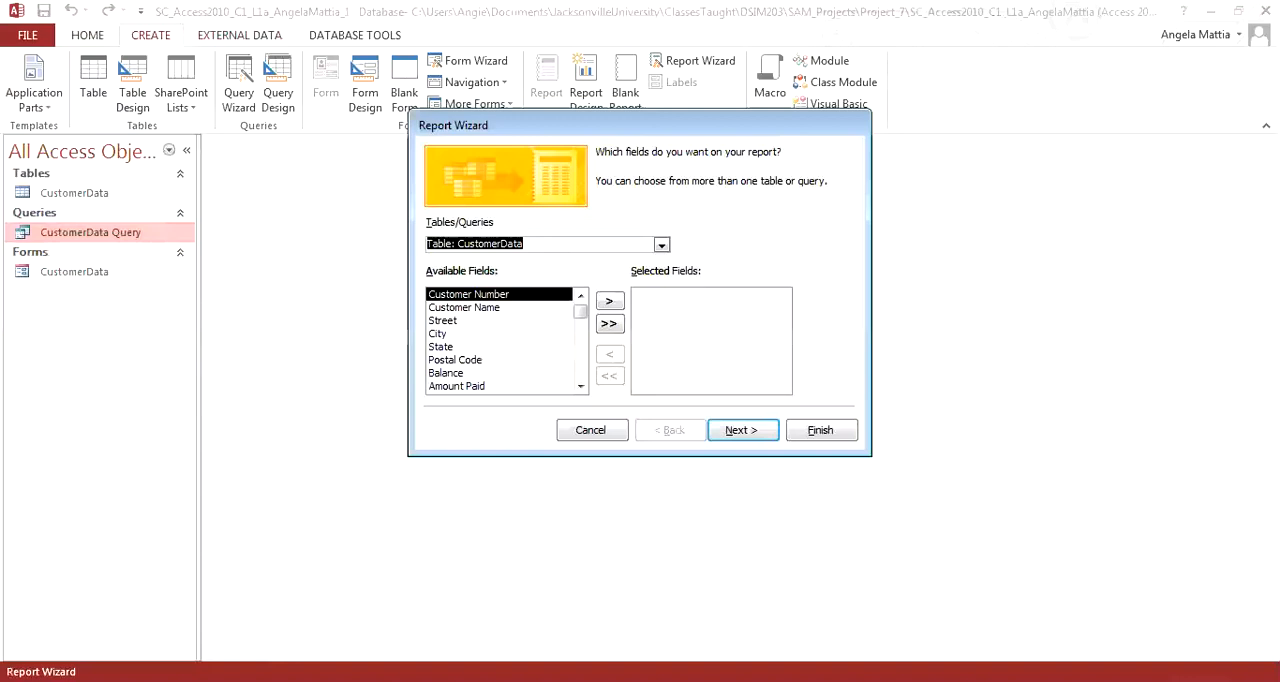
left_click(465, 308)
left_click(610, 301)
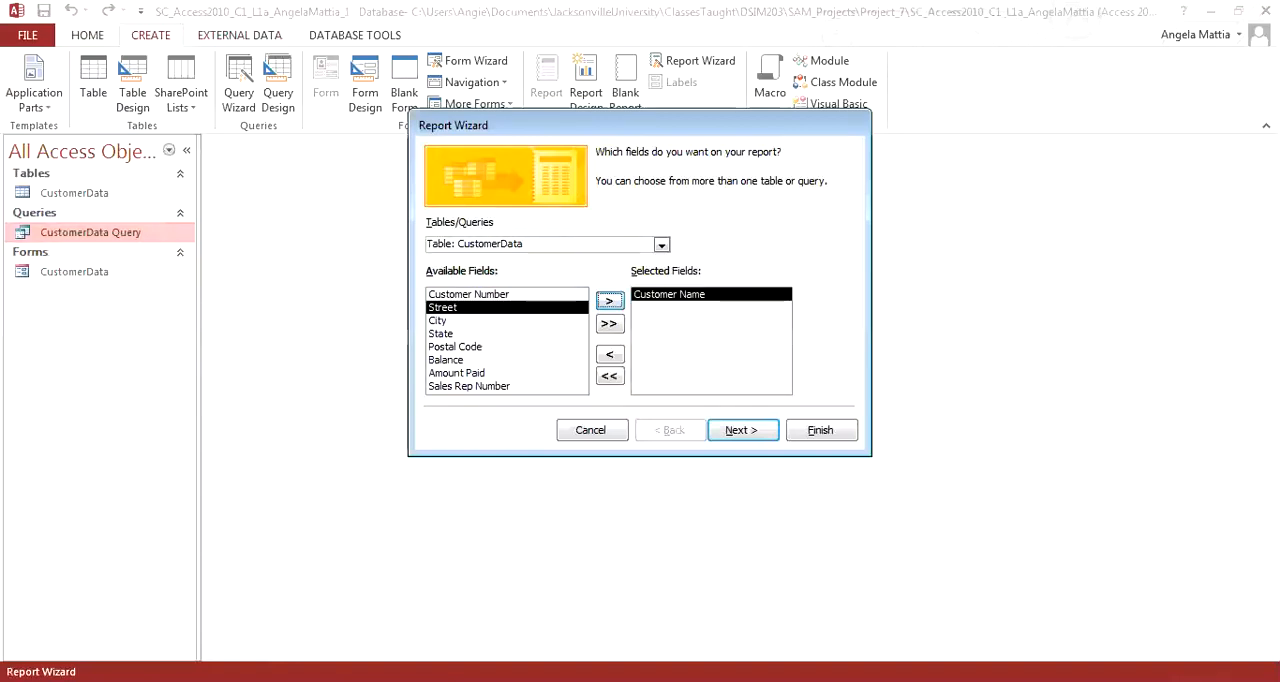
left_click(442, 334)
left_click(610, 301)
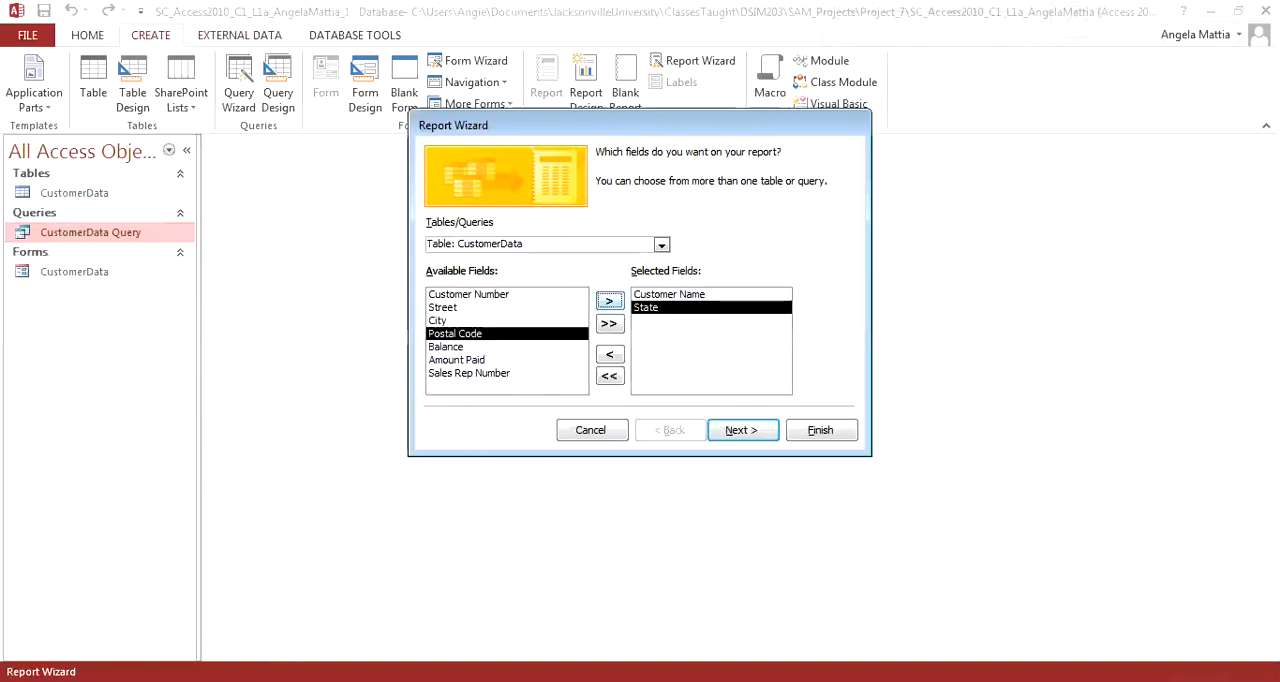
left_click(458, 360)
left_click(610, 301)
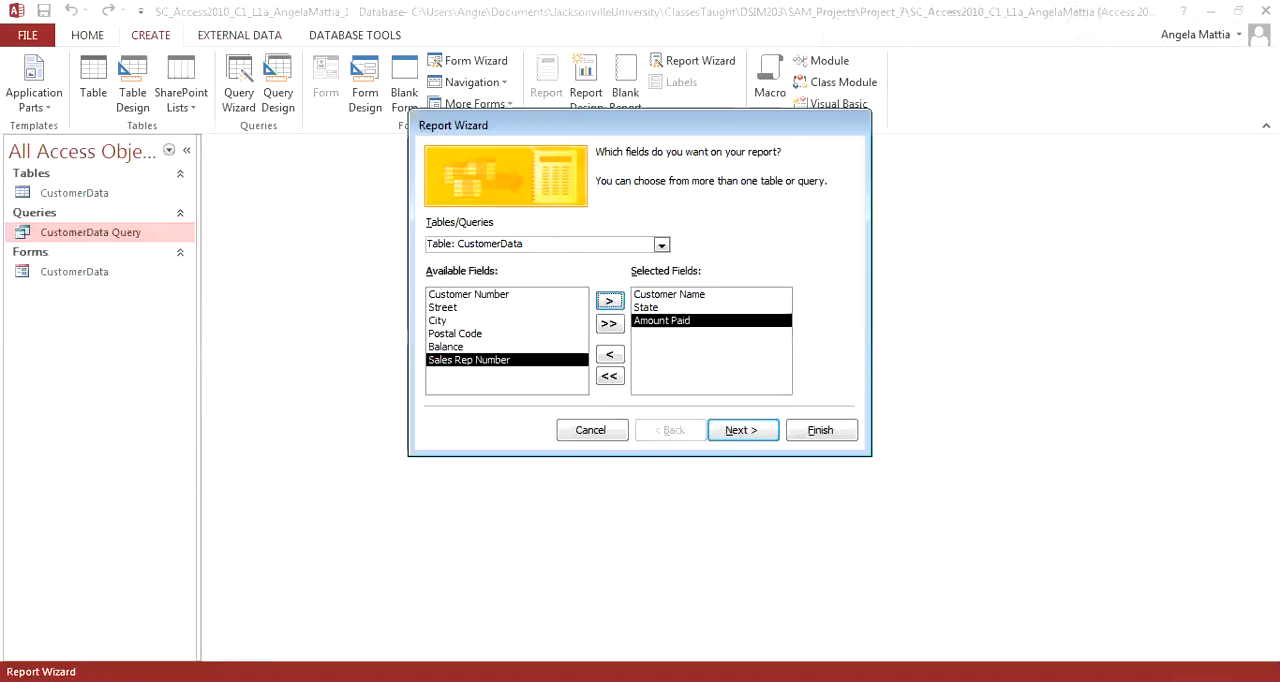
left_click(610, 301)
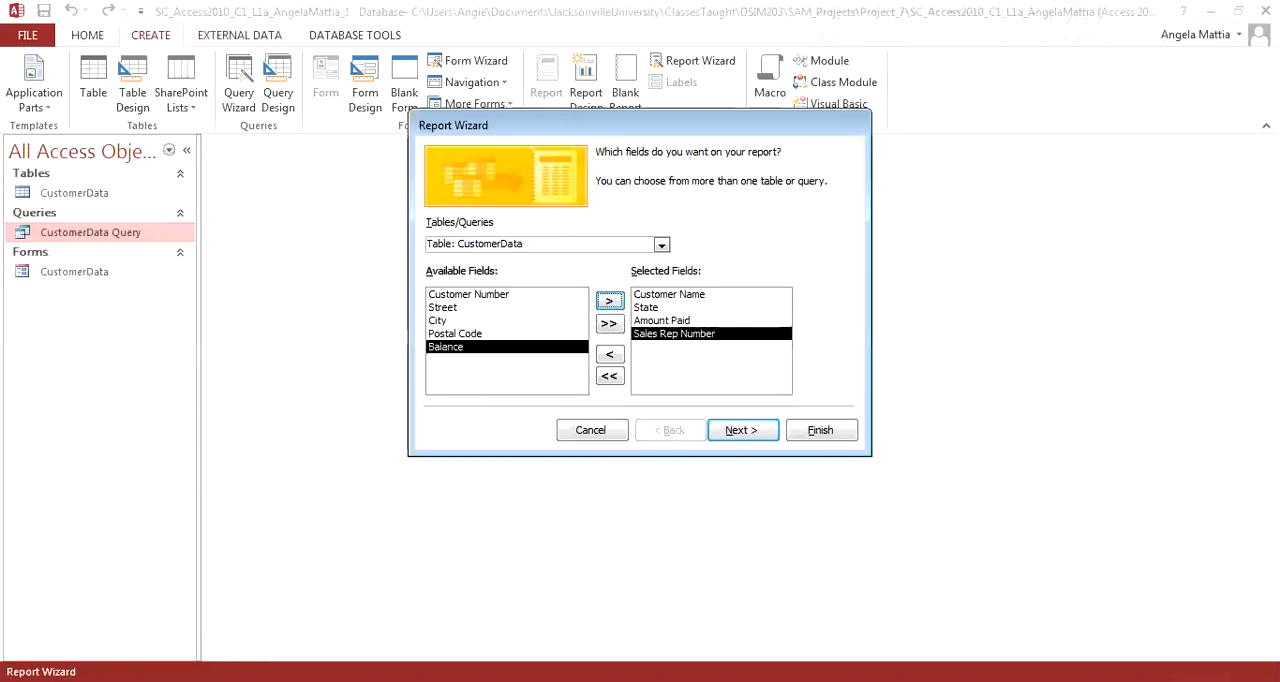
Step: Keep the report's default sorting and layout, title it CustomerData Report, and finish the wizard with a preview
left_click(741, 430)
left_click(741, 430)
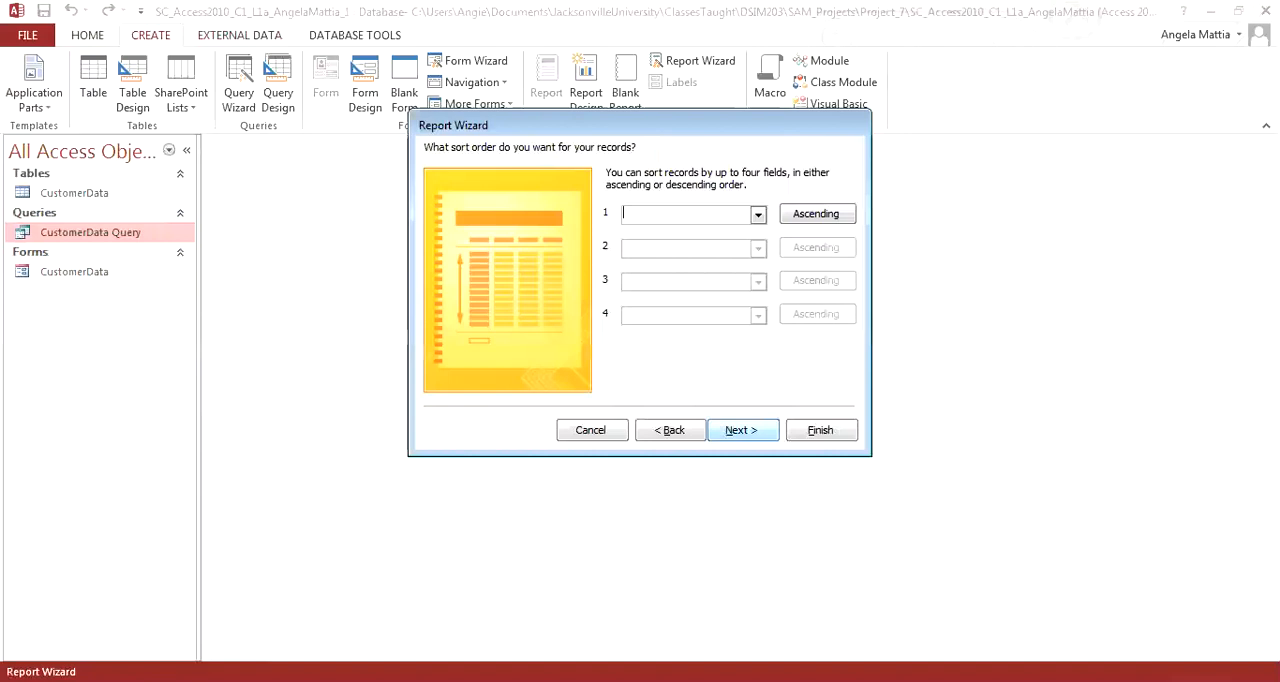
left_click(741, 430)
left_click(741, 430)
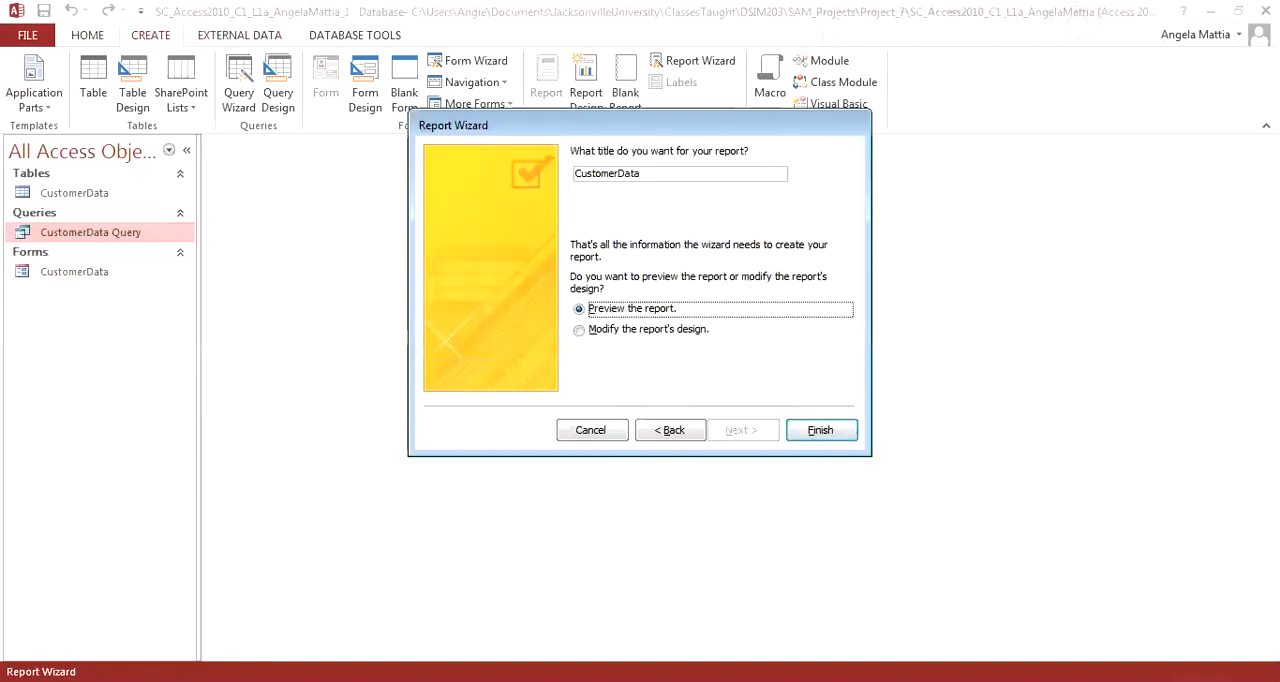
left_click(620, 173)
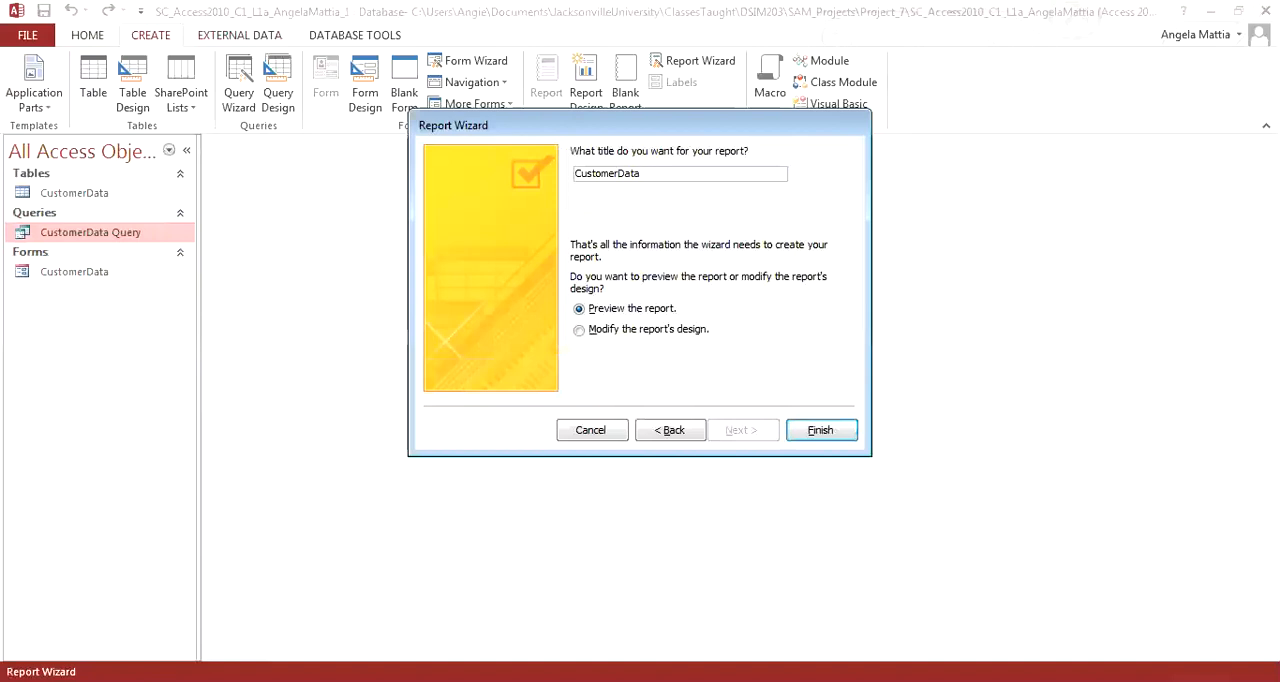
type("Report")
left_click(820, 430)
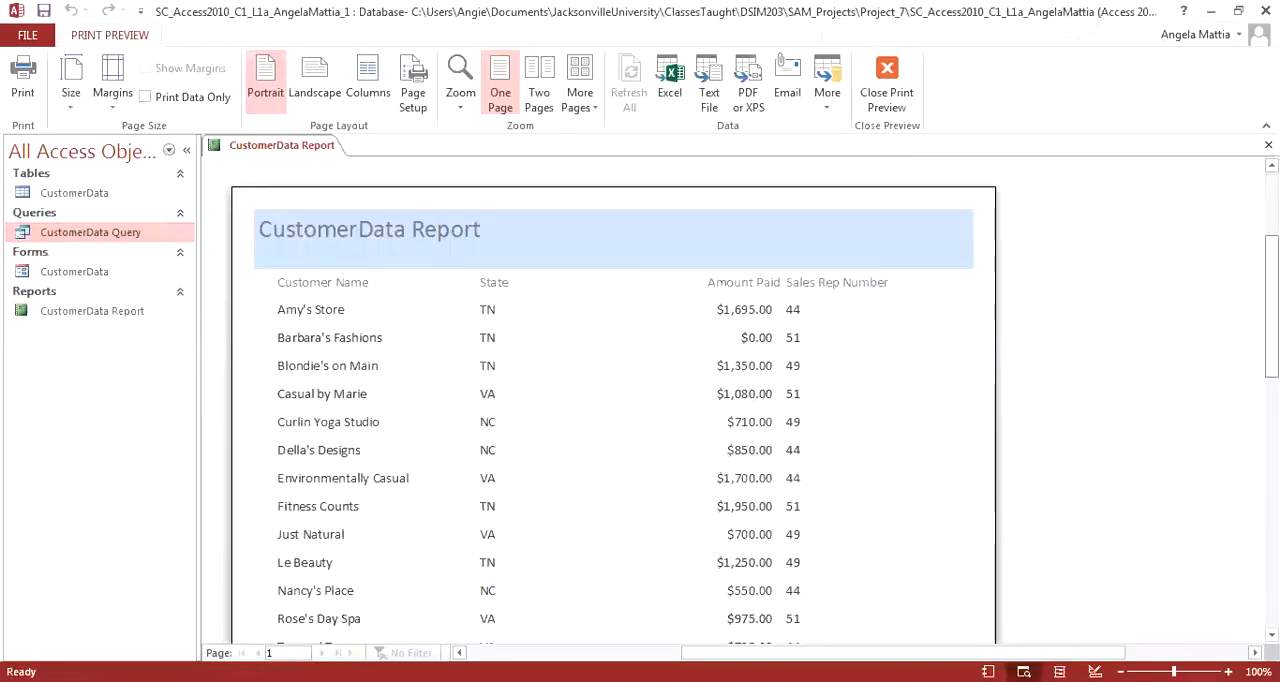
Step: Look through the previewed CustomerData Report and close it
scroll(613, 410, "down", 5)
scroll(613, 410, "up", 5)
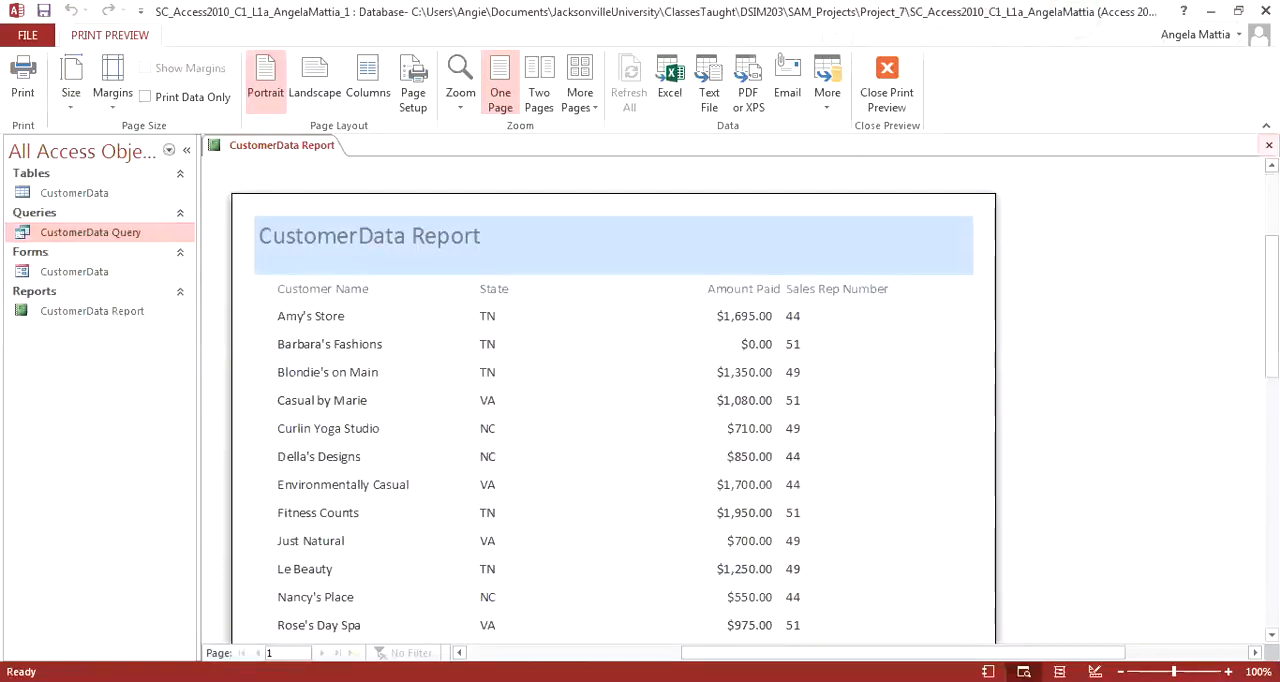
left_click(1268, 145)
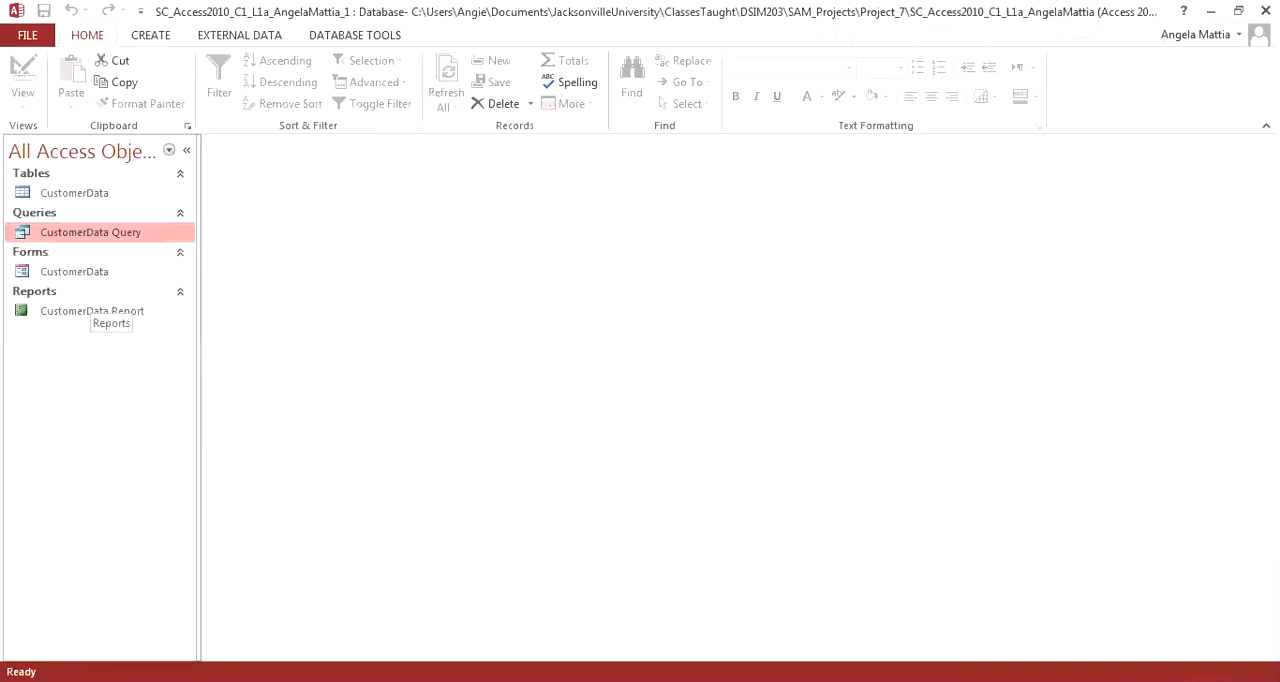
Step: Rename the CustomerData form as CustomerData Form
left_click(90, 273)
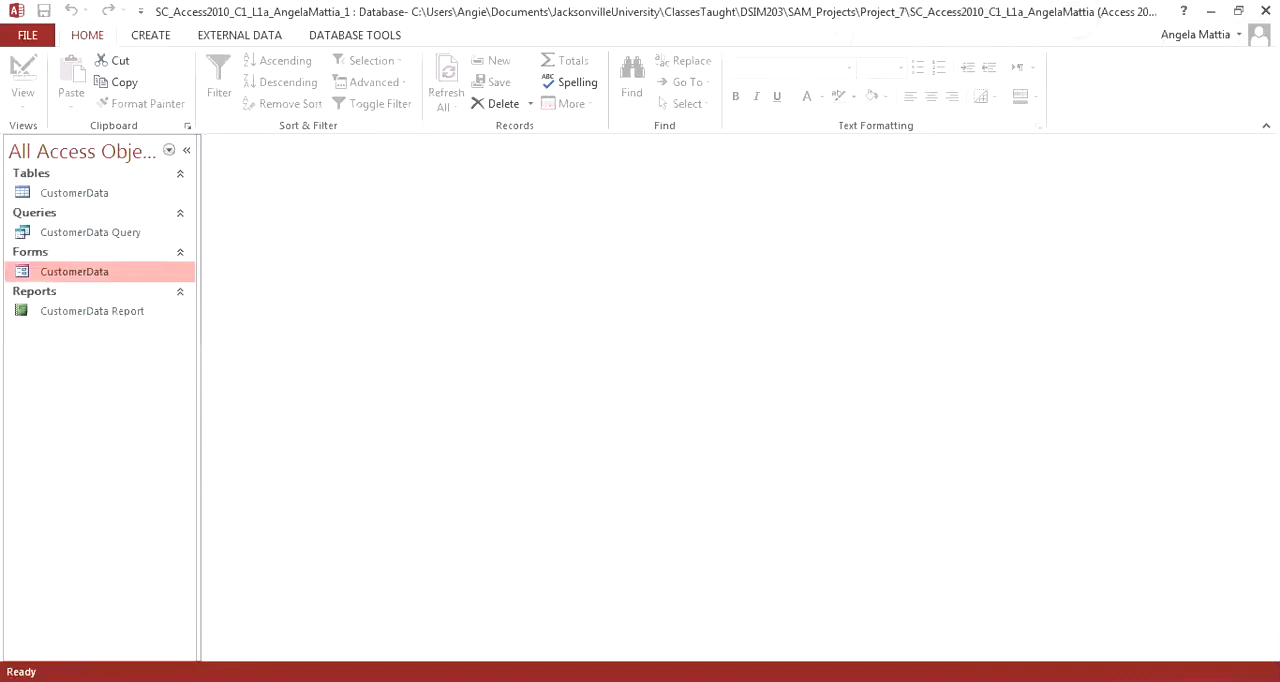
right_click(88, 272)
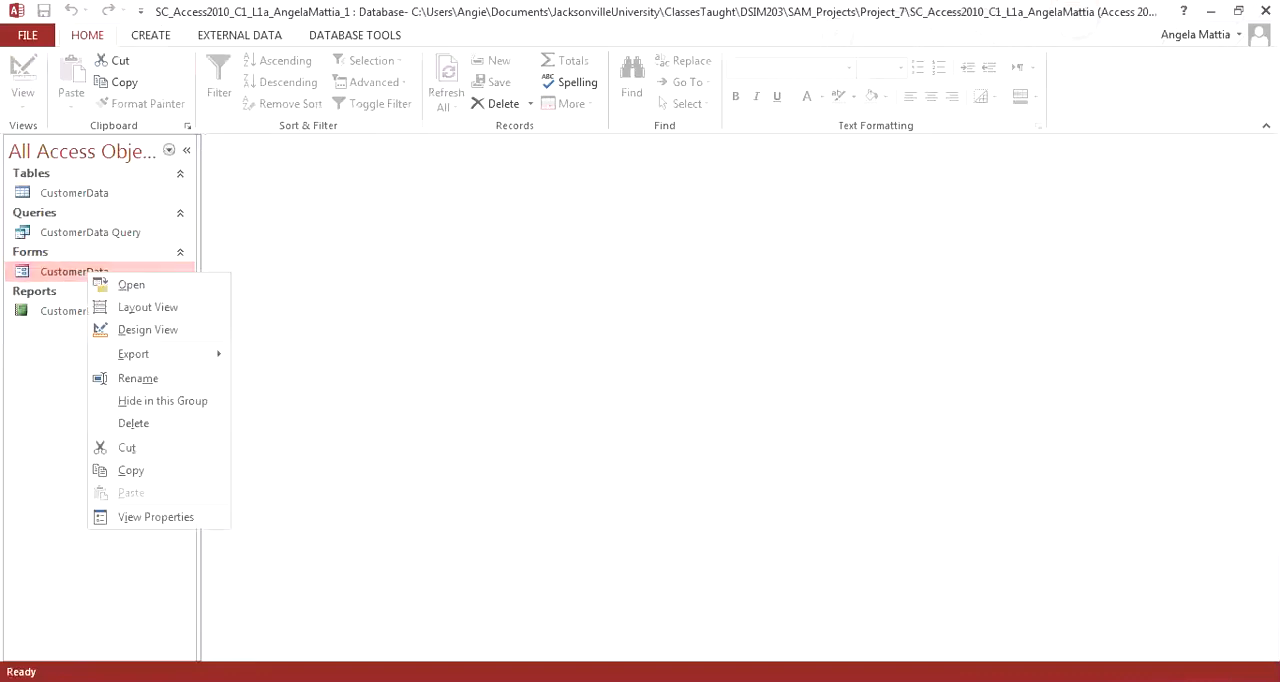
left_click(138, 378)
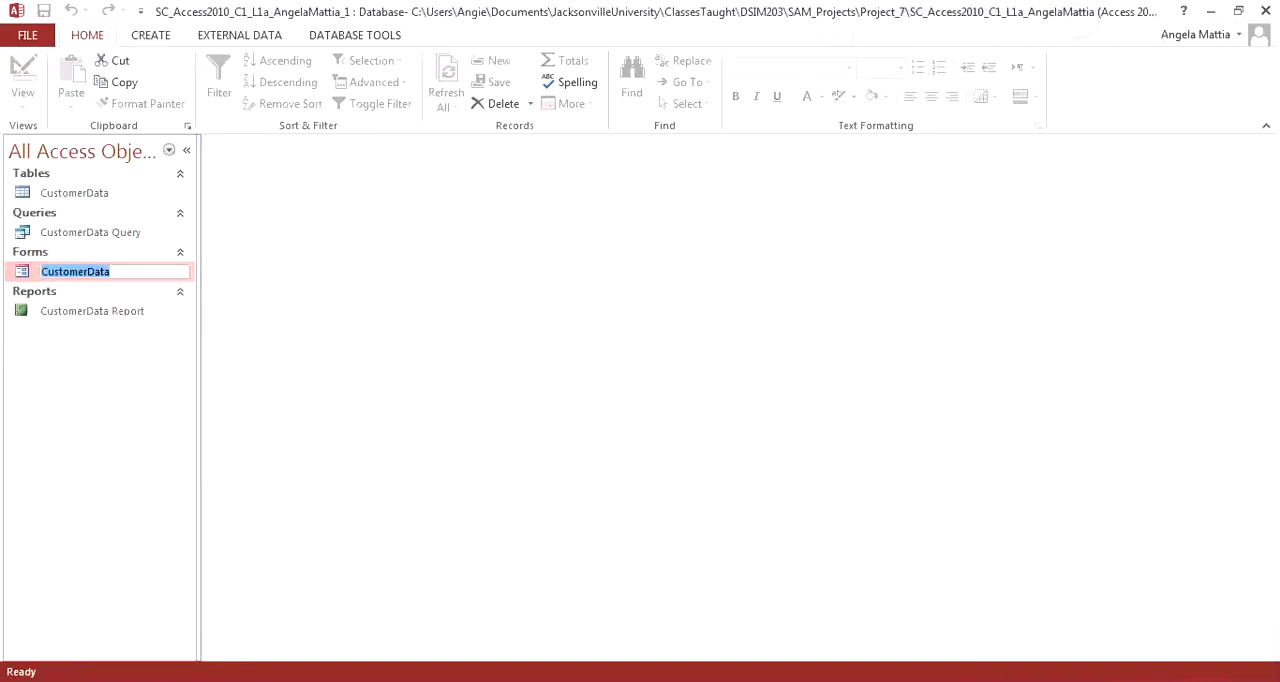
left_click(112, 272)
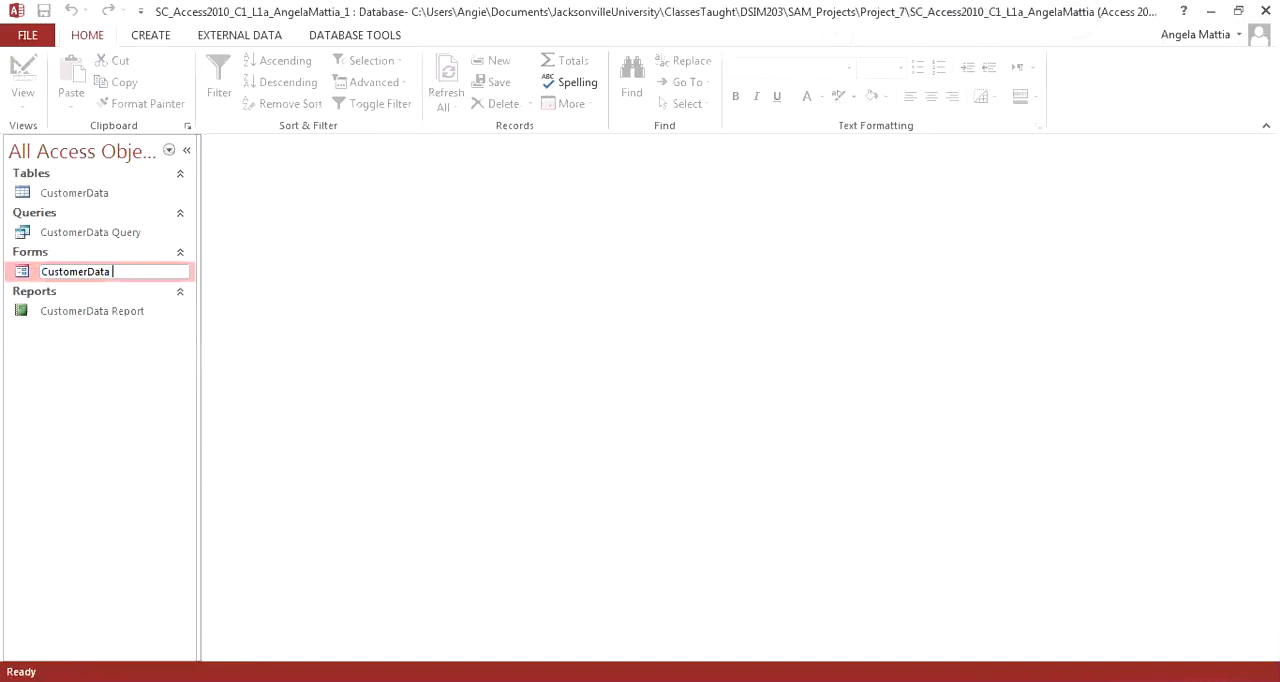
type("Form")
key("Return")
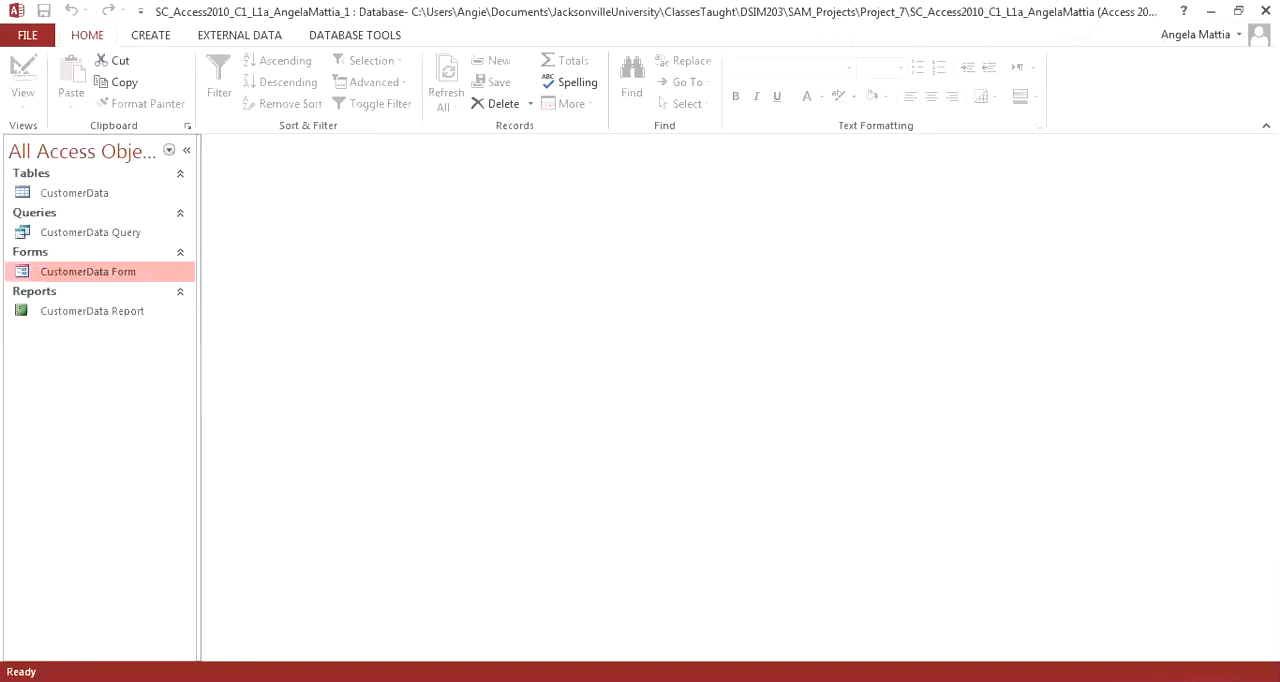
Step: Compact and repair the database
left_click(28, 35)
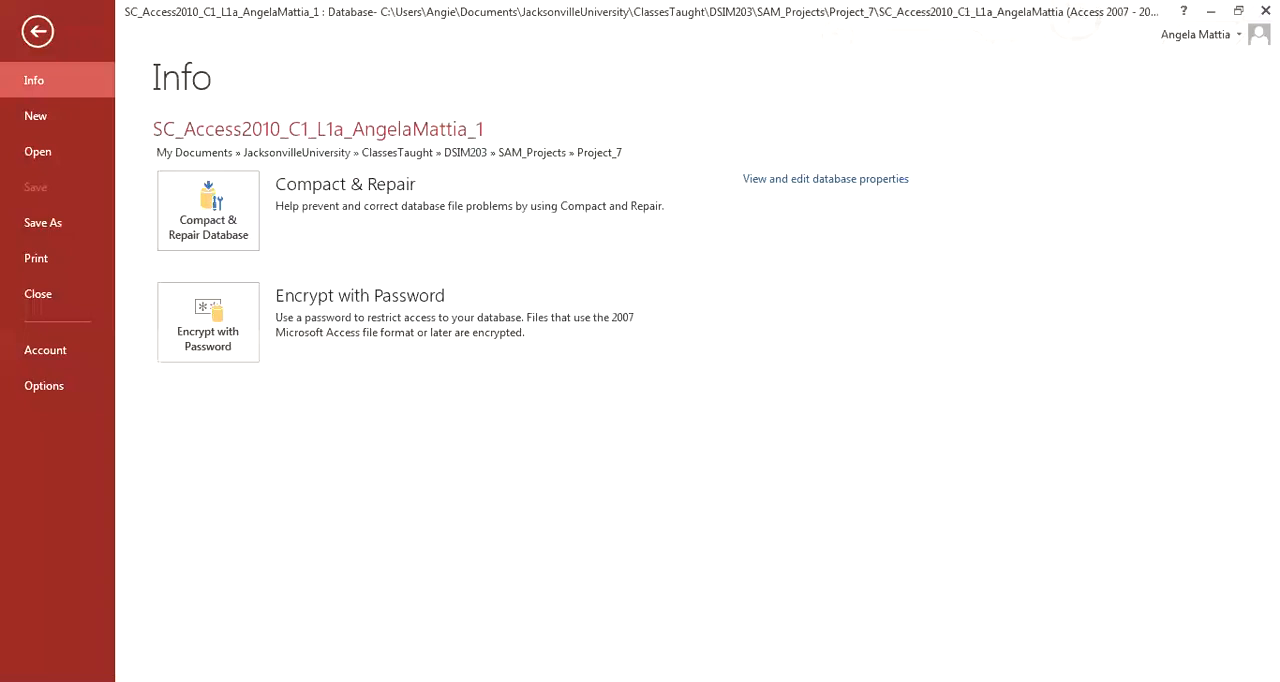
left_click(208, 210)
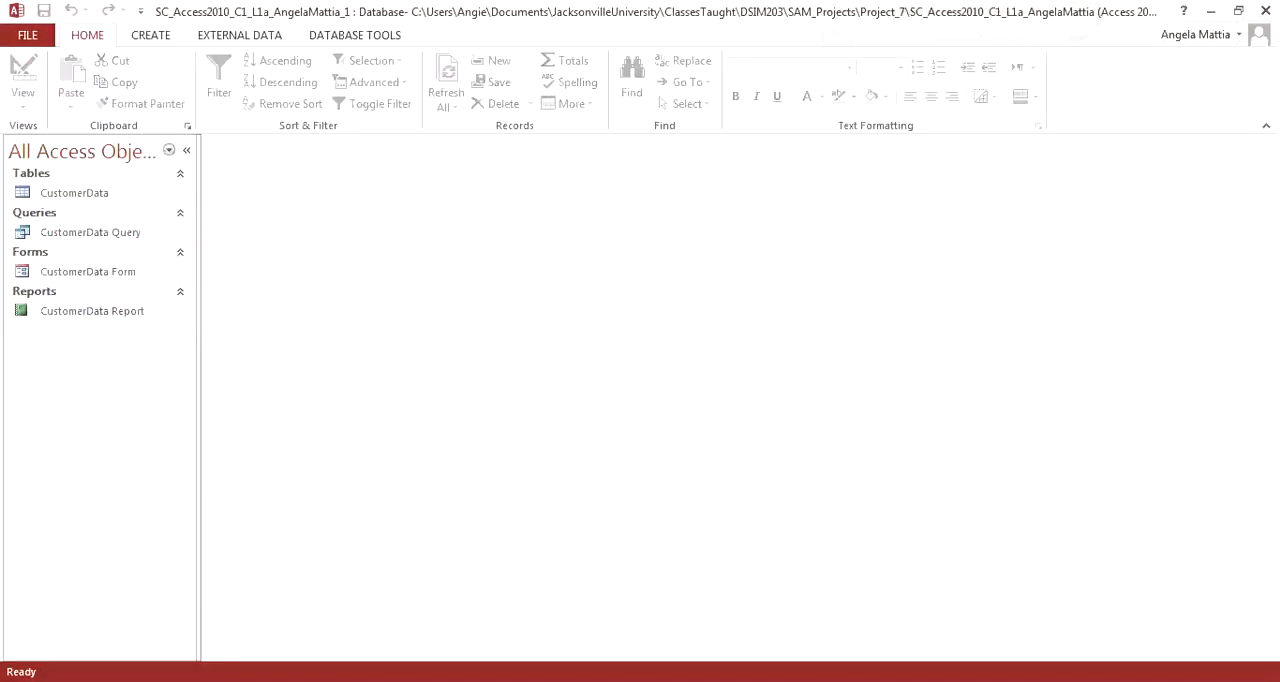